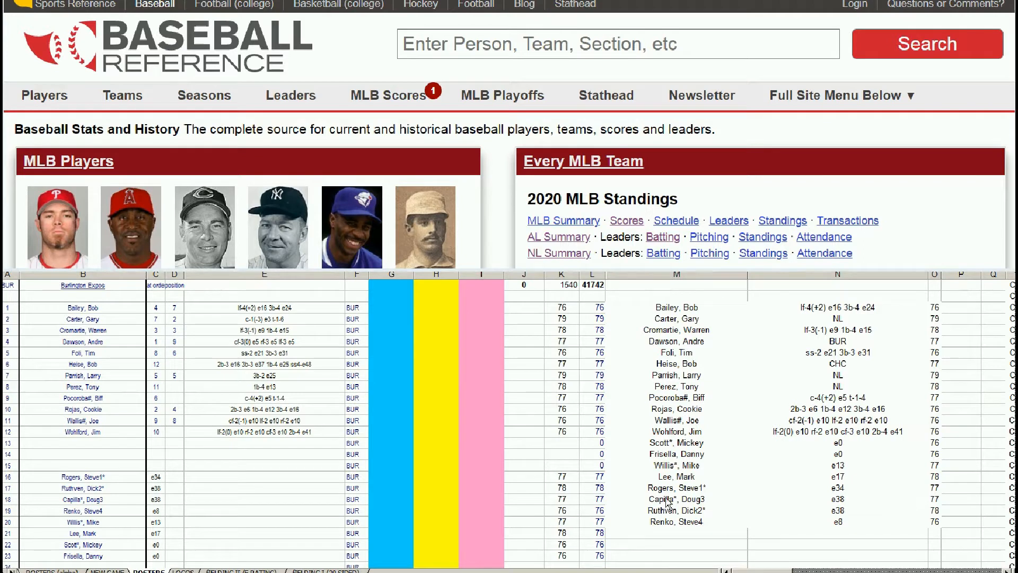
Search Baseball Reference for "bailey", open Bob Bailey's player page and examine his yearly batting statistics through 1978.
click(451, 45)
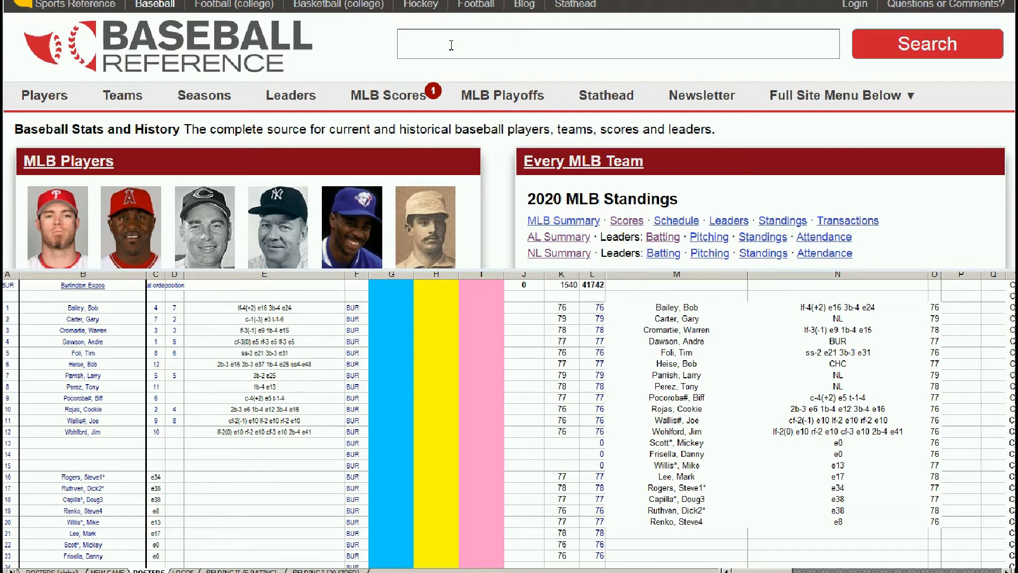
text(bailey)
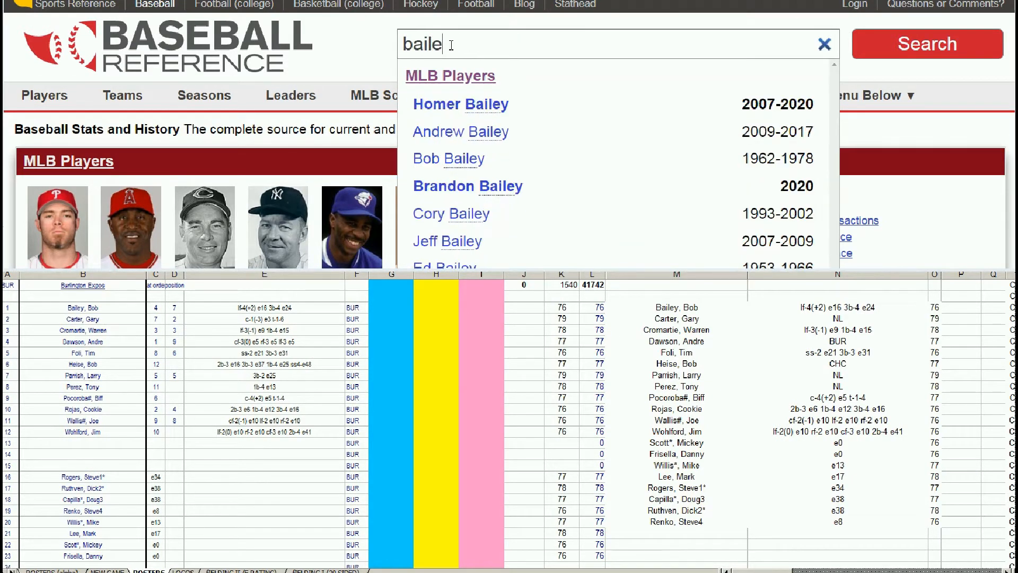
click(436, 162)
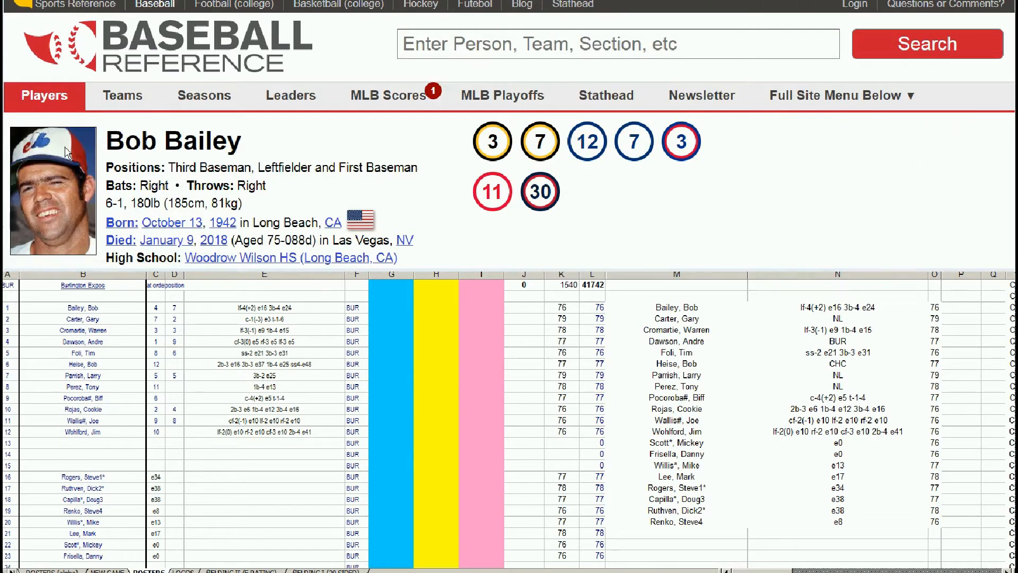
scroll(510, 134, down, 4)
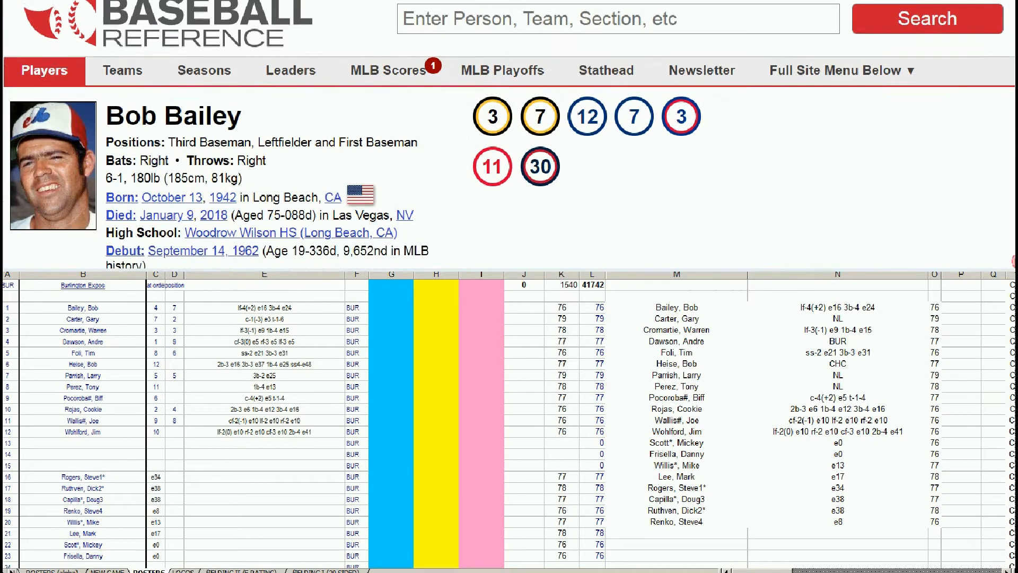
scroll(510, 134, down, 4)
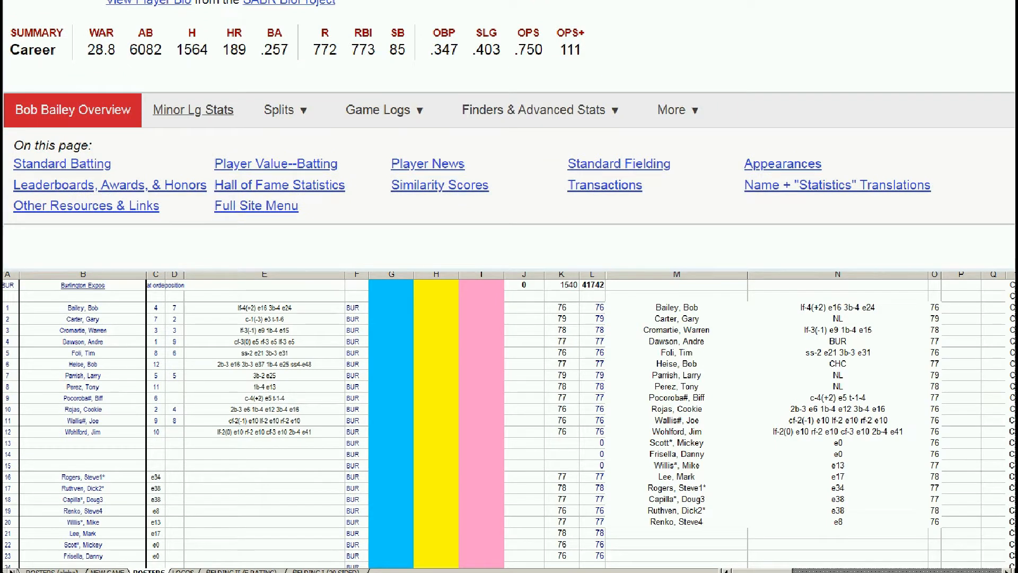
scroll(1014, 260, down, 4)
scroll(1014, 259, down, 3)
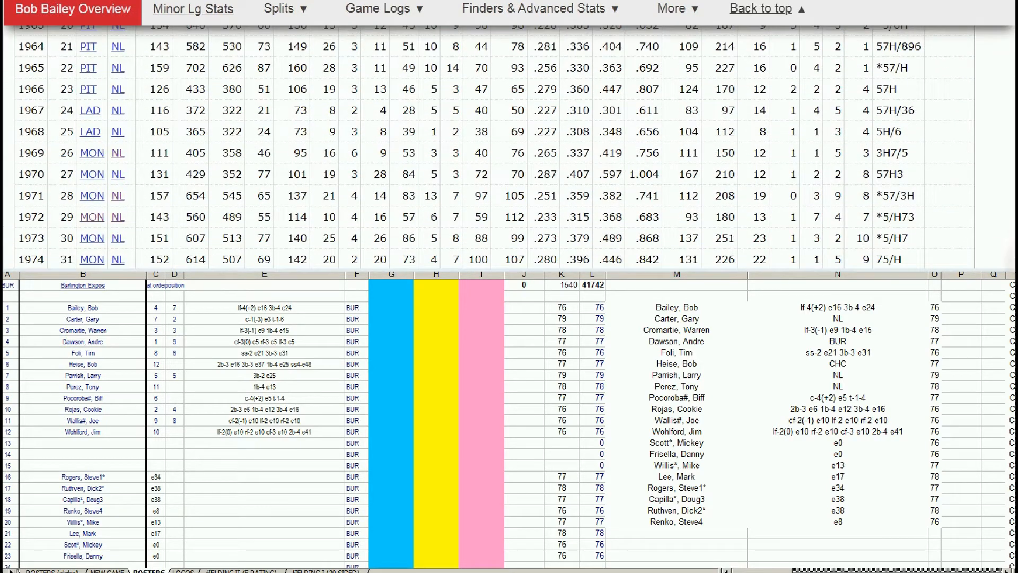
click(652, 180)
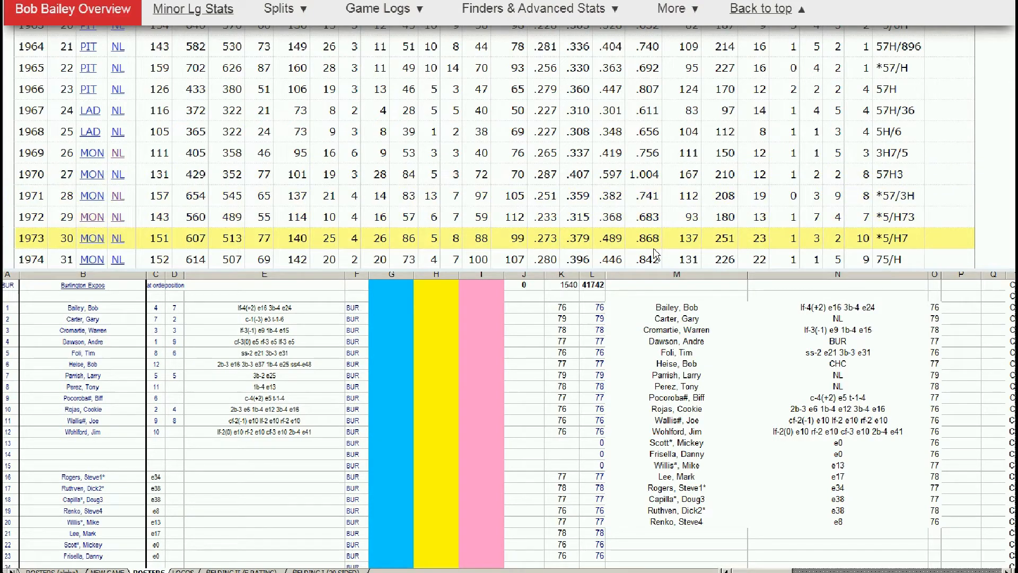
scroll(773, 264, down, 3)
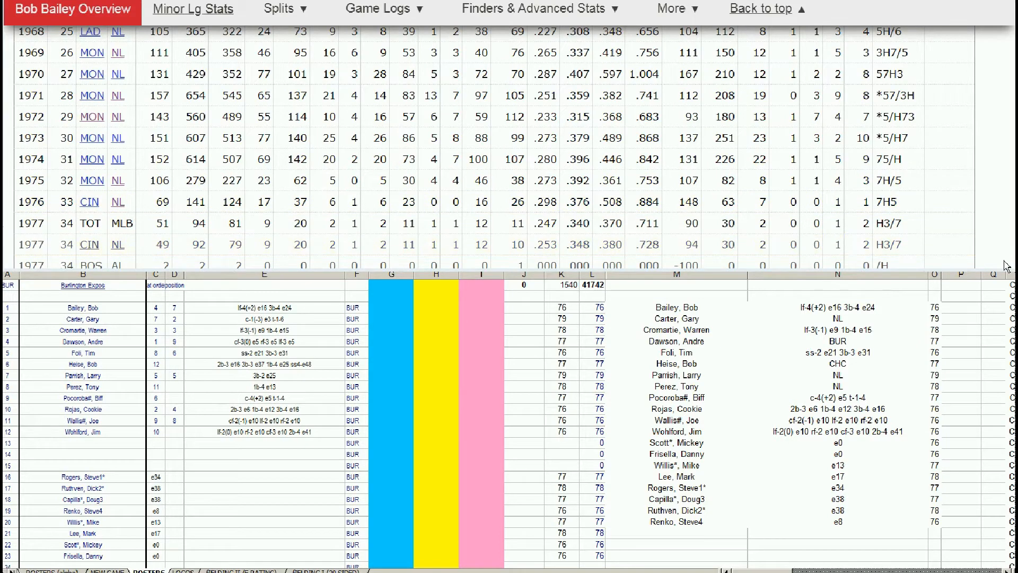
scroll(482, 234, down, 1)
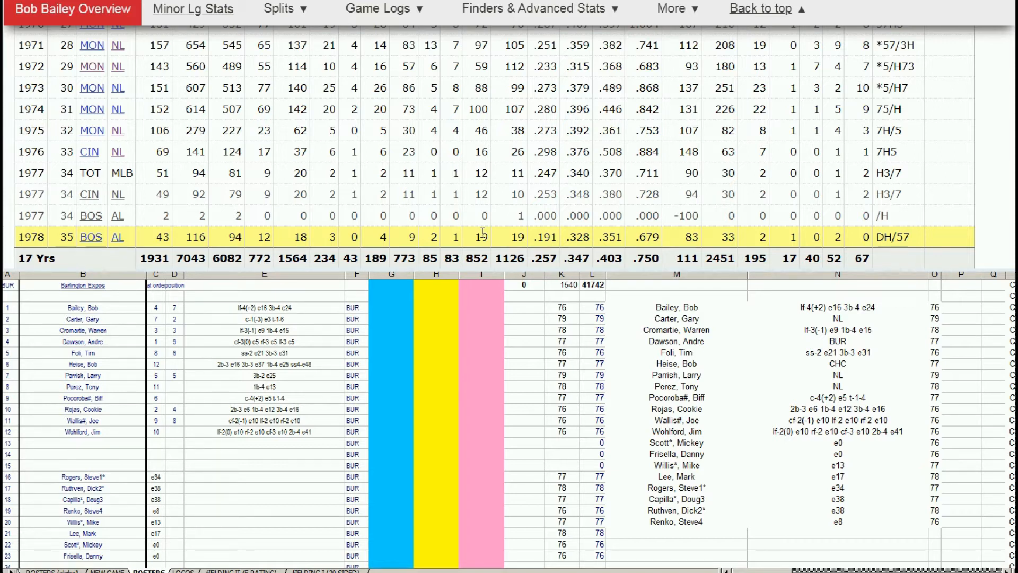
click(399, 310)
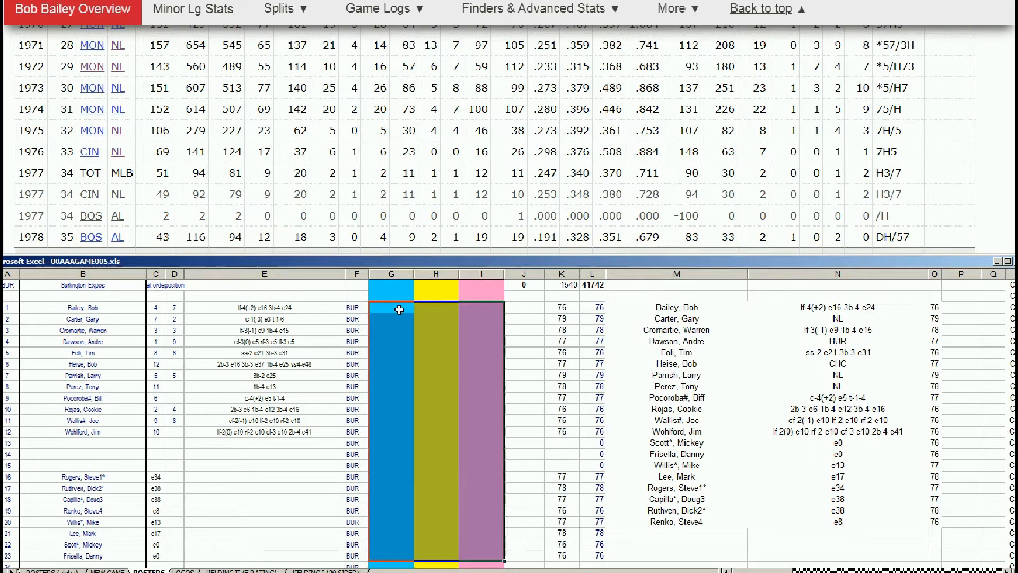
click(471, 309)
text(1)
key(Return)
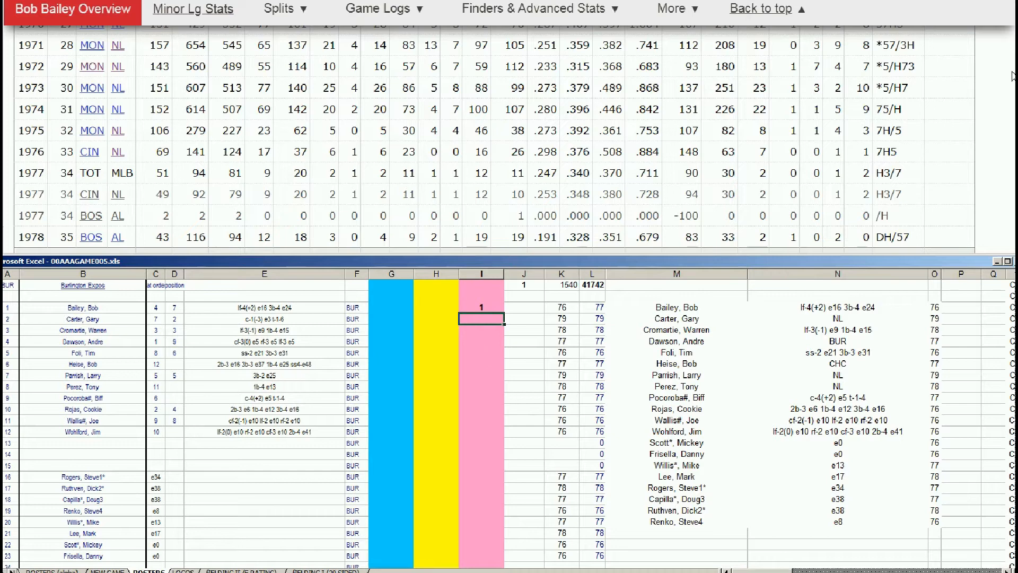
Search Baseball Reference for "foli", open Tim Foli's player page and examine his yearly batting statistics around 1975 to 1981.
click(762, 9)
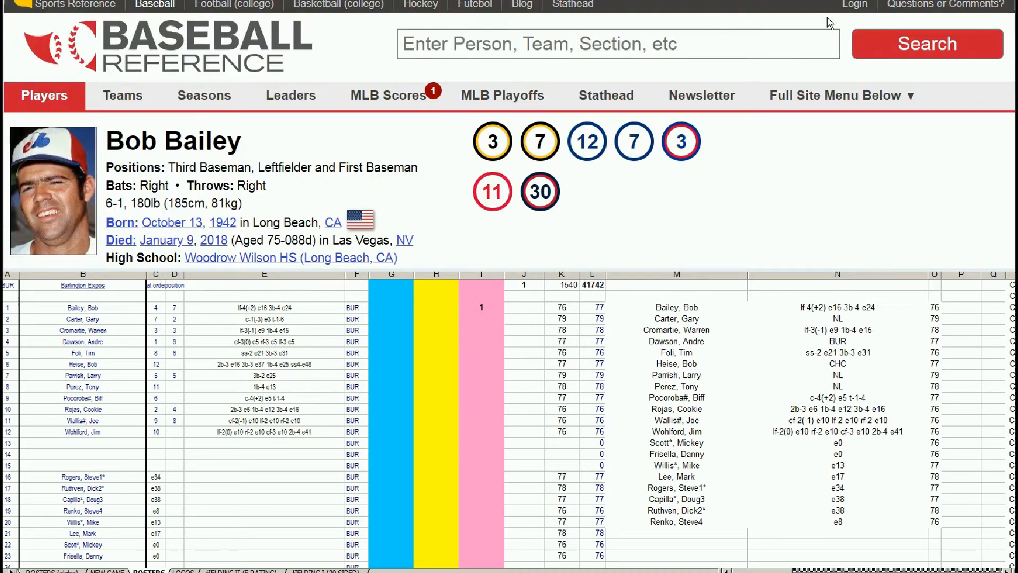
click(686, 41)
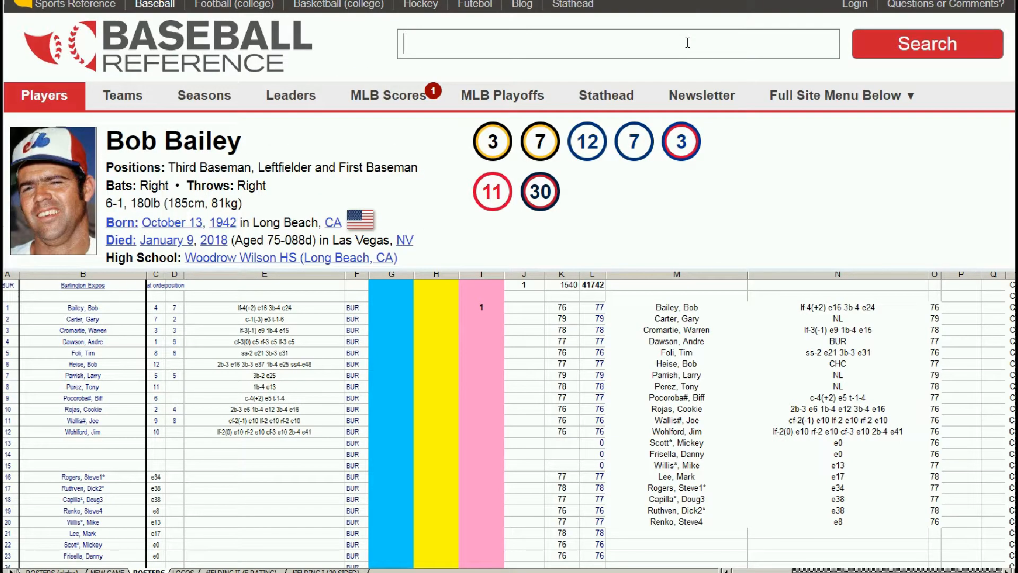
text(foli)
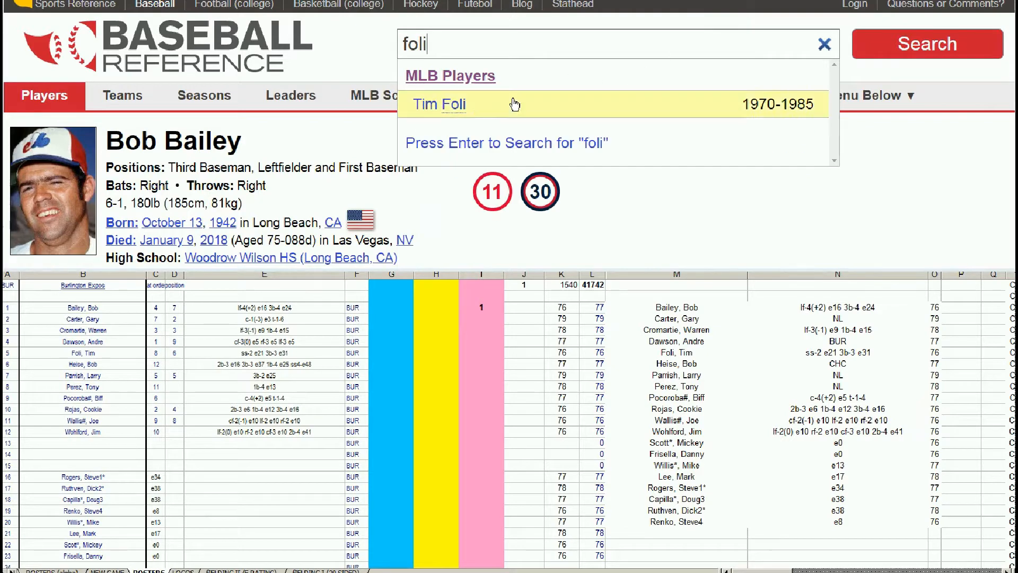
click(463, 110)
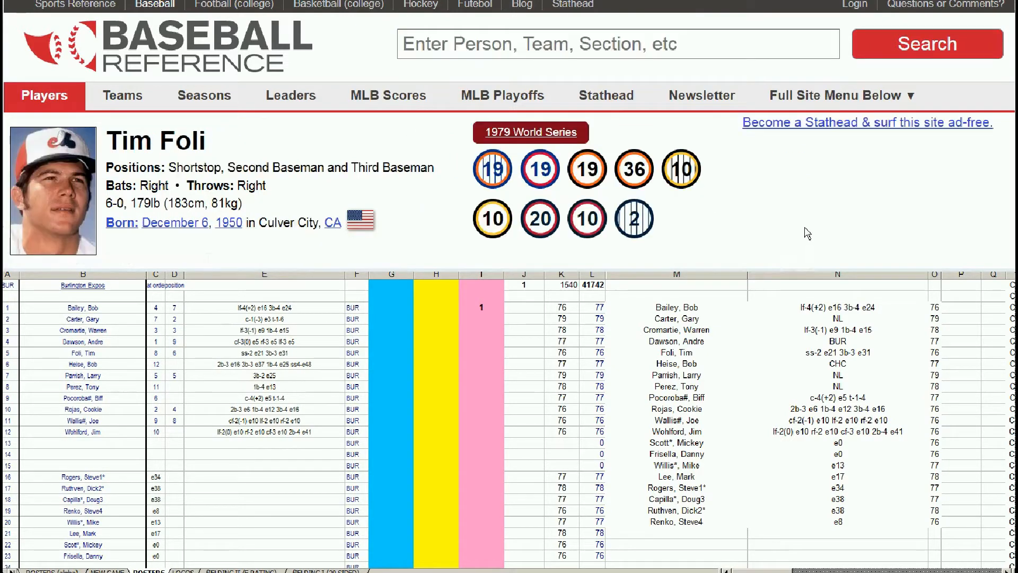
scroll(915, 215, down, 5)
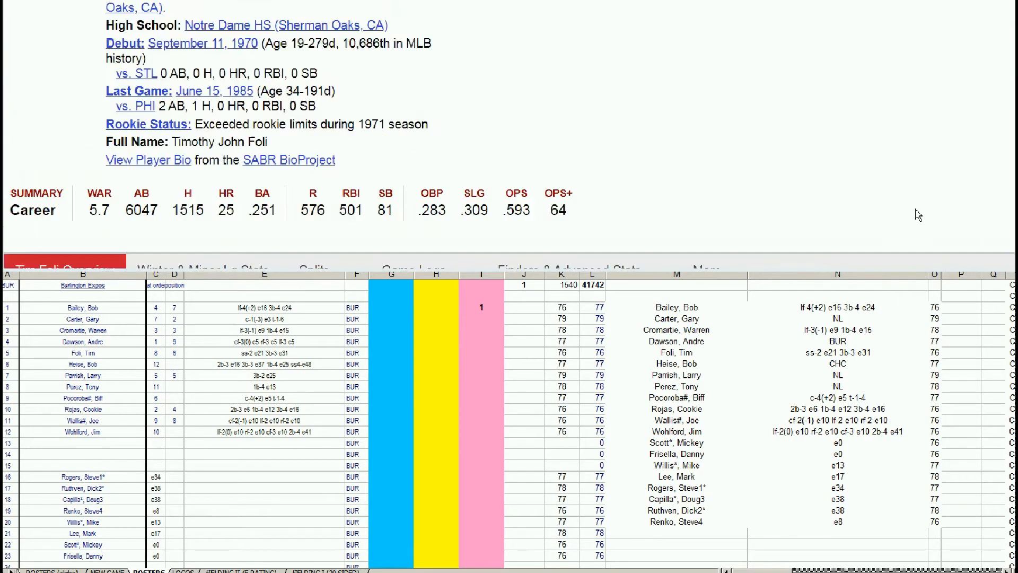
scroll(915, 202, down, 10)
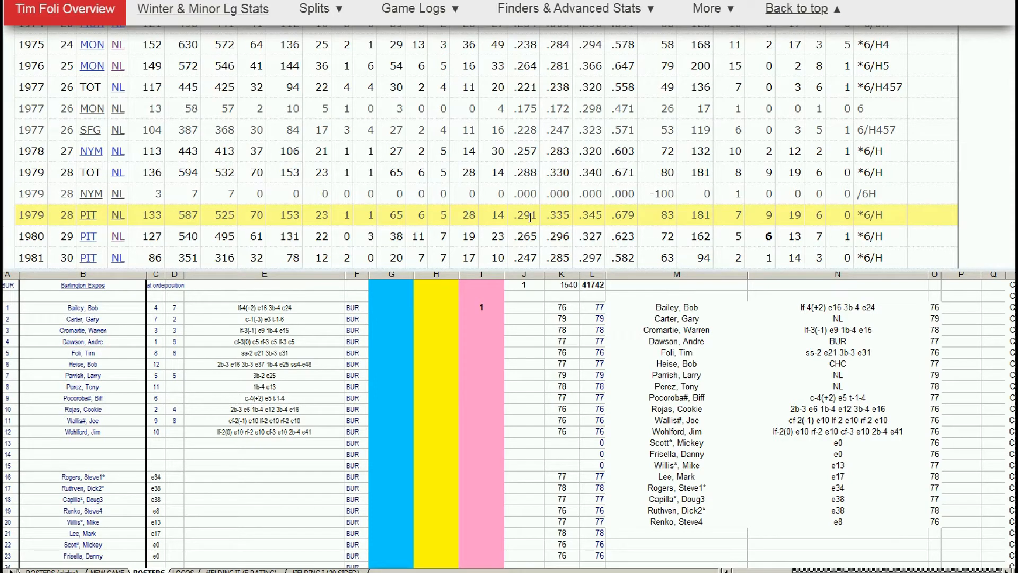
In the Excel roster, enter 100 in the yellow column H for Tim Foli.
click(427, 343)
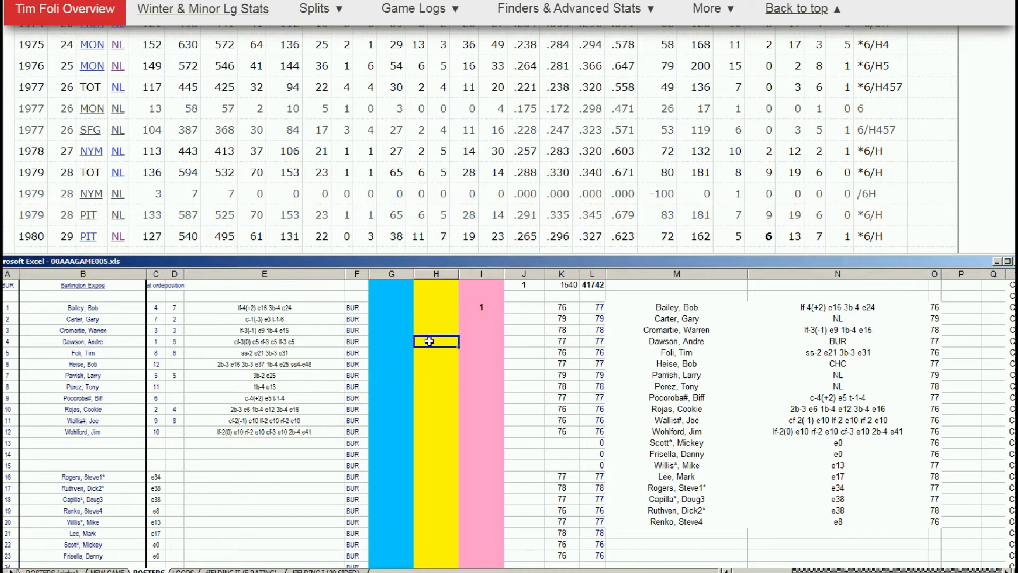
key(Down)
text(100)
key(Return)
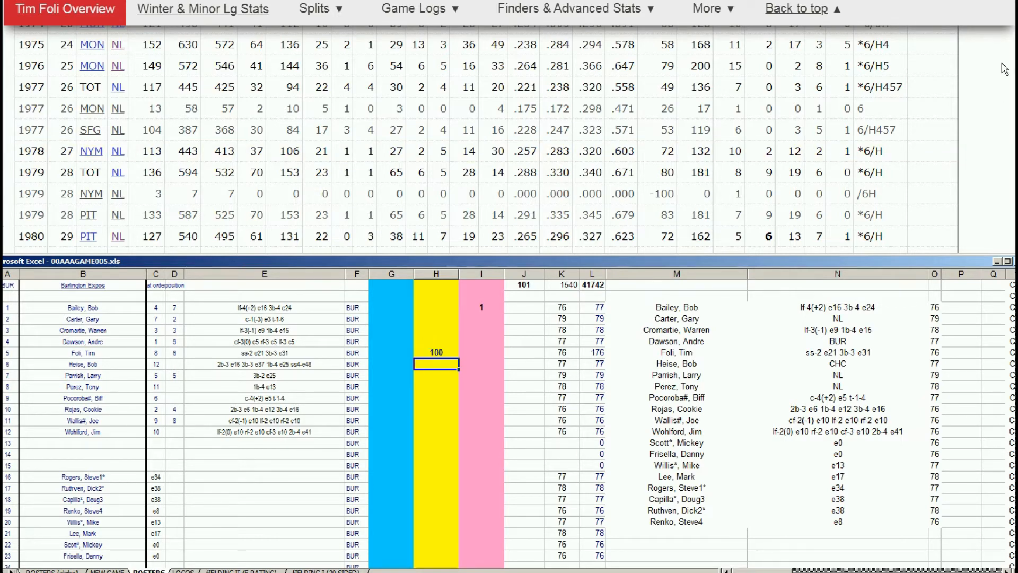
Search Baseball Reference for "rojas", open Cookie Rojas's player page and examine his yearly batting statistics through 1977.
click(1016, 26)
drag(1016, 26, 1017, 4)
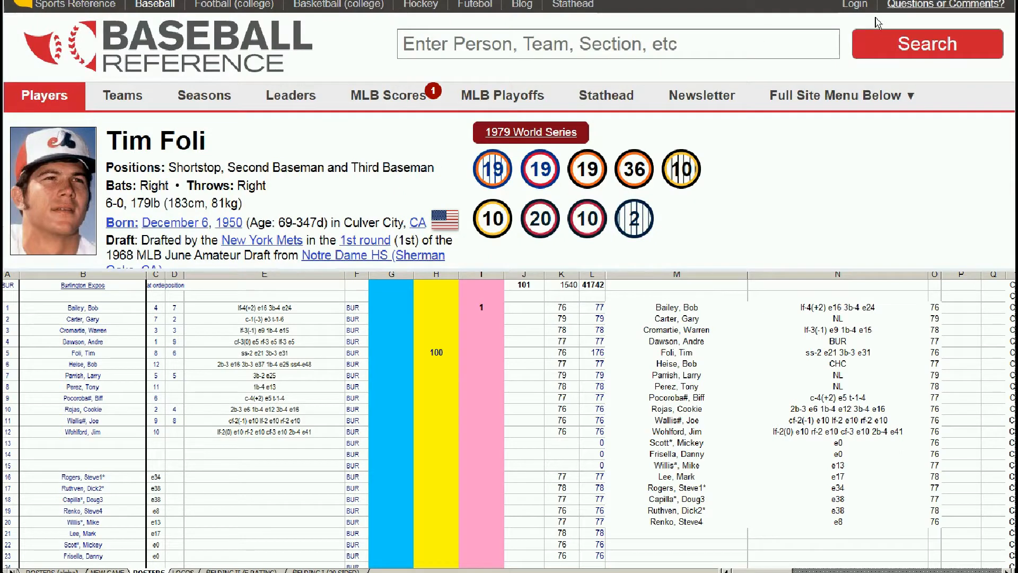
click(691, 46)
text(rojas)
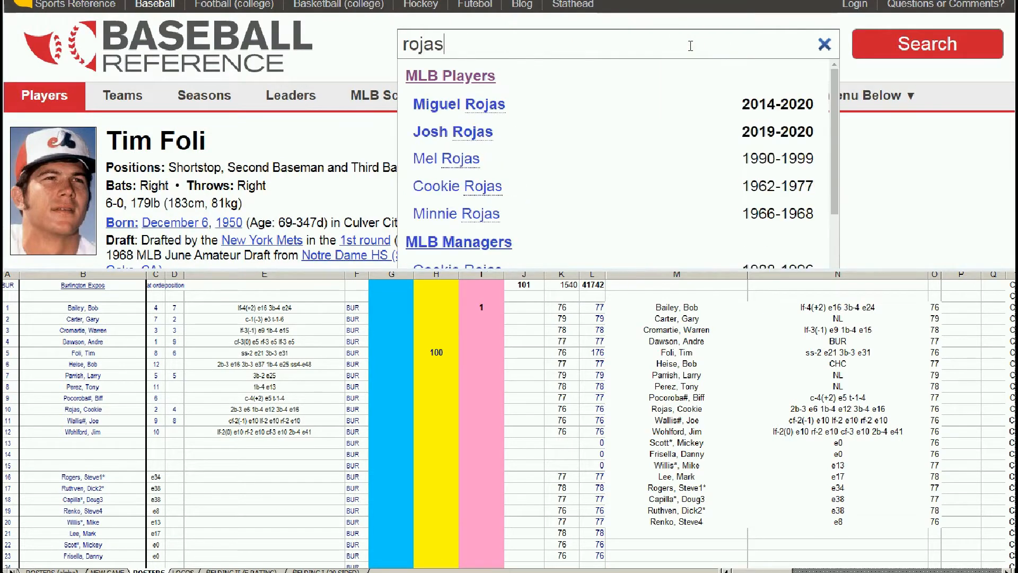
click(492, 187)
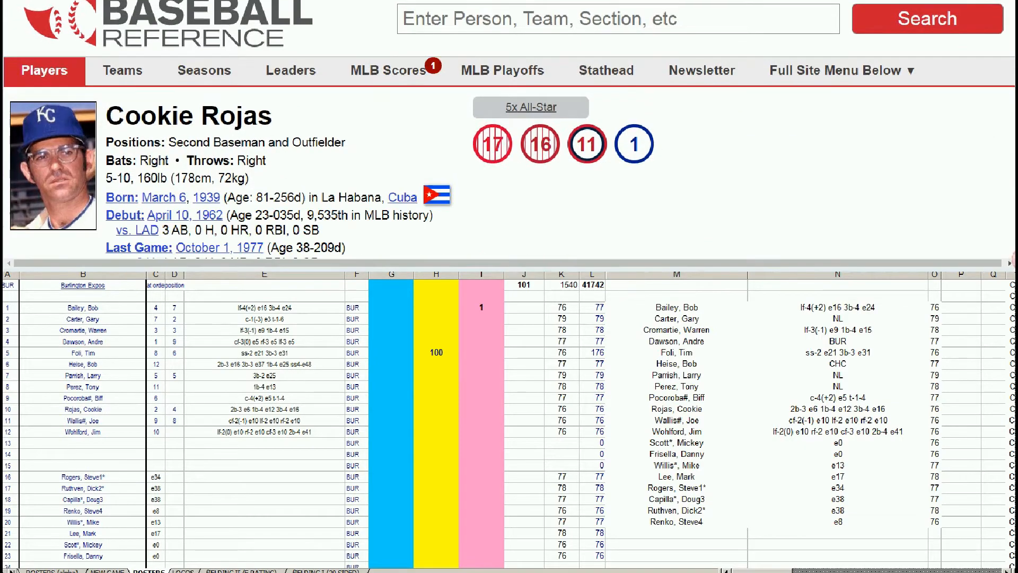
scroll(509, 130, down, 9)
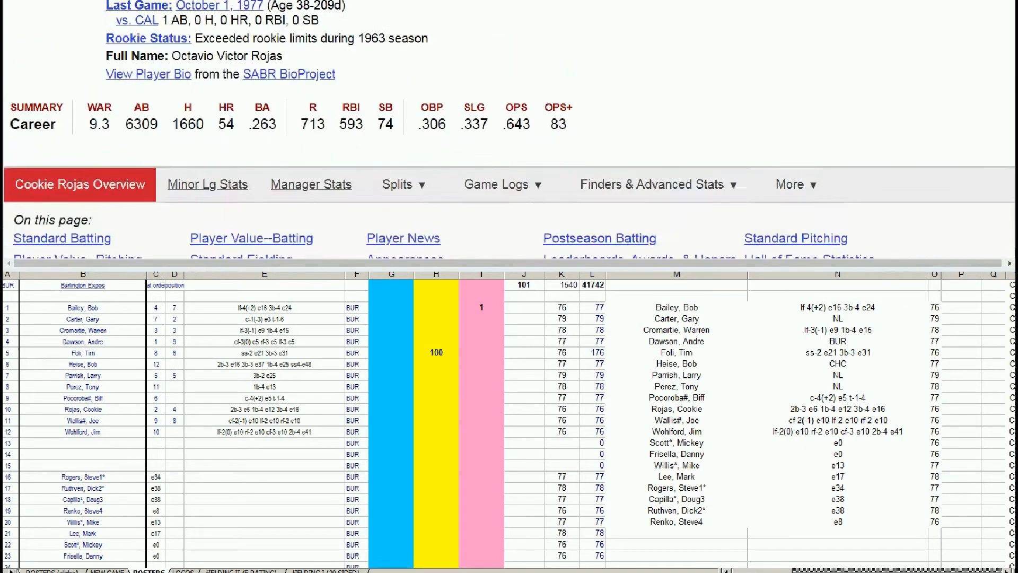
scroll(509, 143, down, 3)
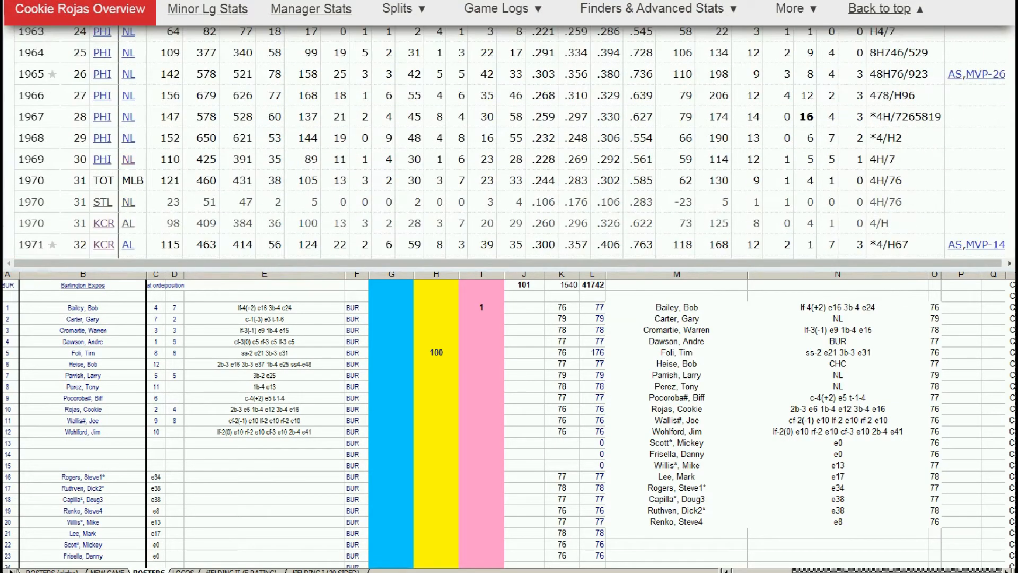
scroll(976, 258, down, 3)
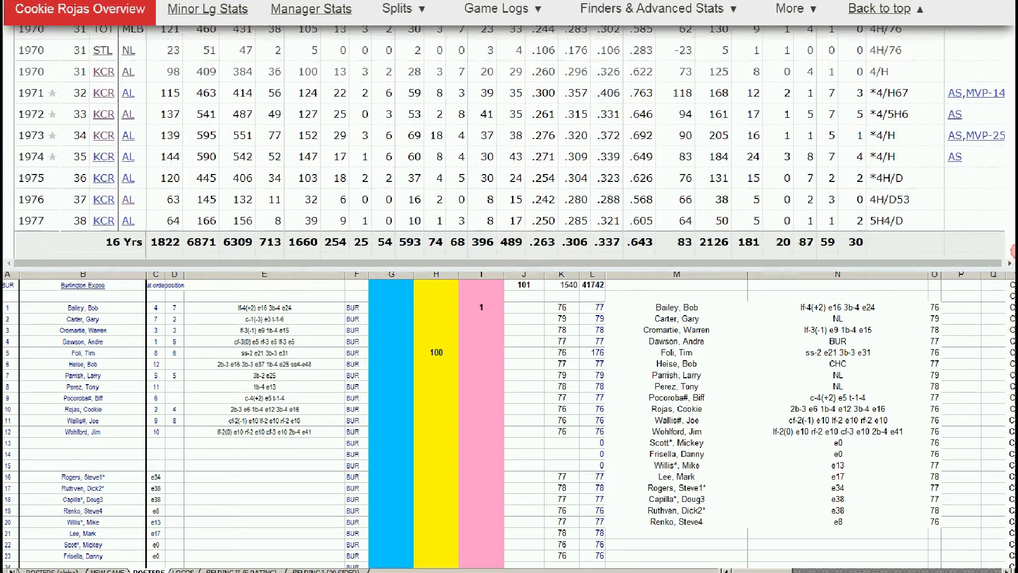
click(510, 199)
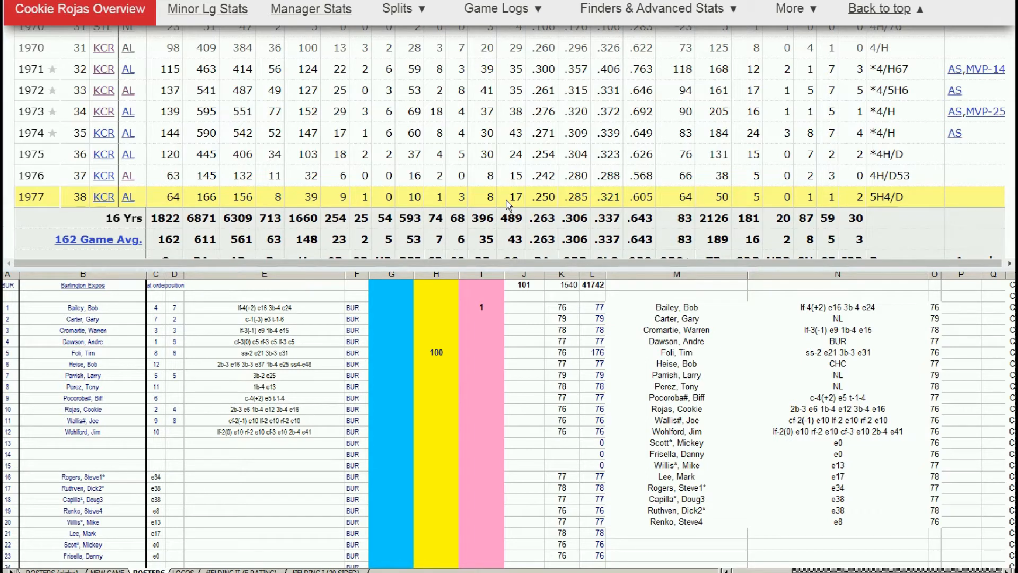
In the Excel roster, enter 100 in the yellow column H and 1 in the pink column I for Cookie Rojas.
click(443, 363)
key(Up)
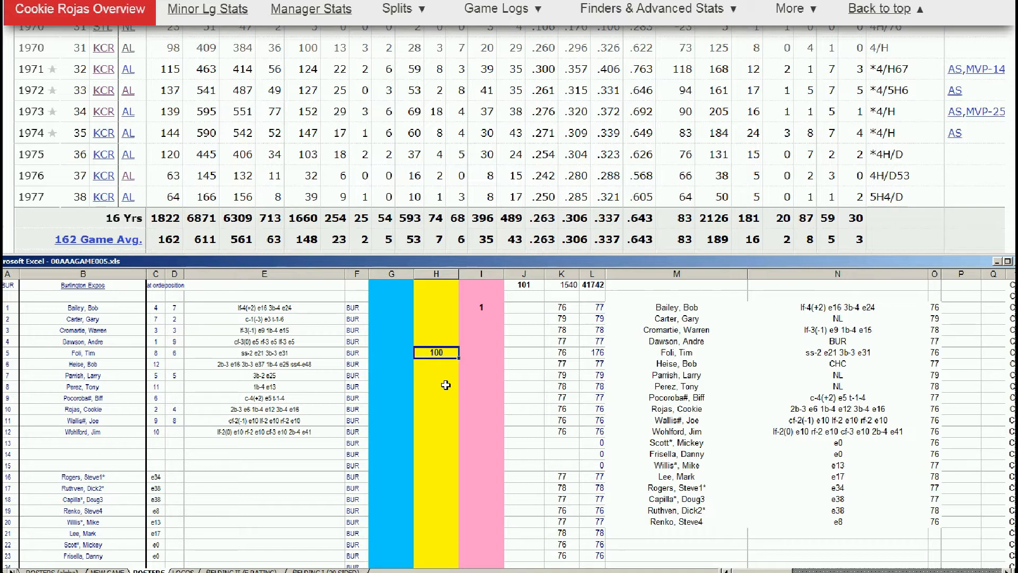
key(Down)
key(Down)
key(Down)
key(Down)
key(Down)
text(100)
key(Tab)
text(1)
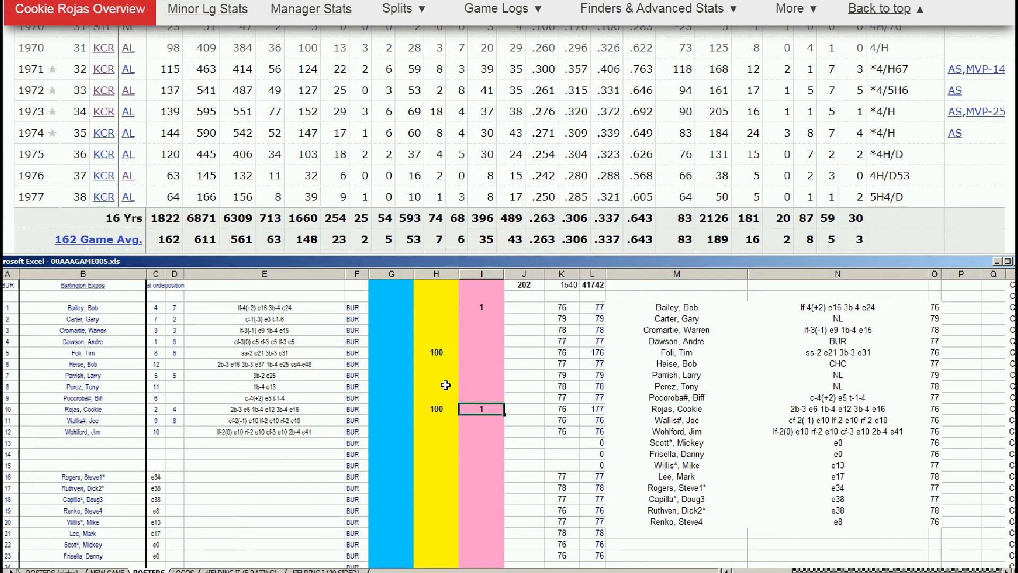
key(Left)
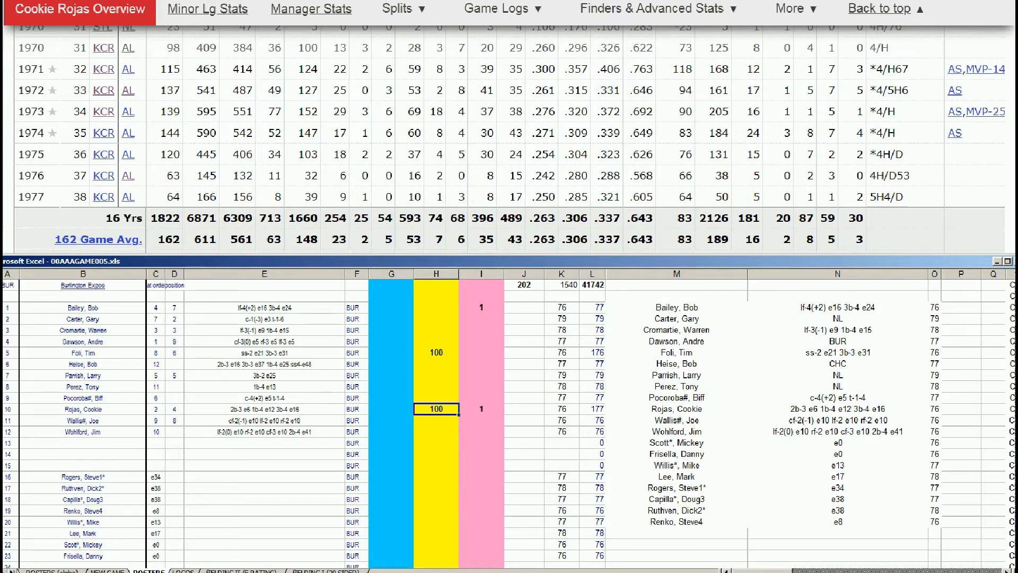
Search Baseball Reference for "wallis", open Joe Wallis's player page and examine his batting statistics for 1975 to 1979.
drag(1017, 46, 1017, 27)
click(792, 47)
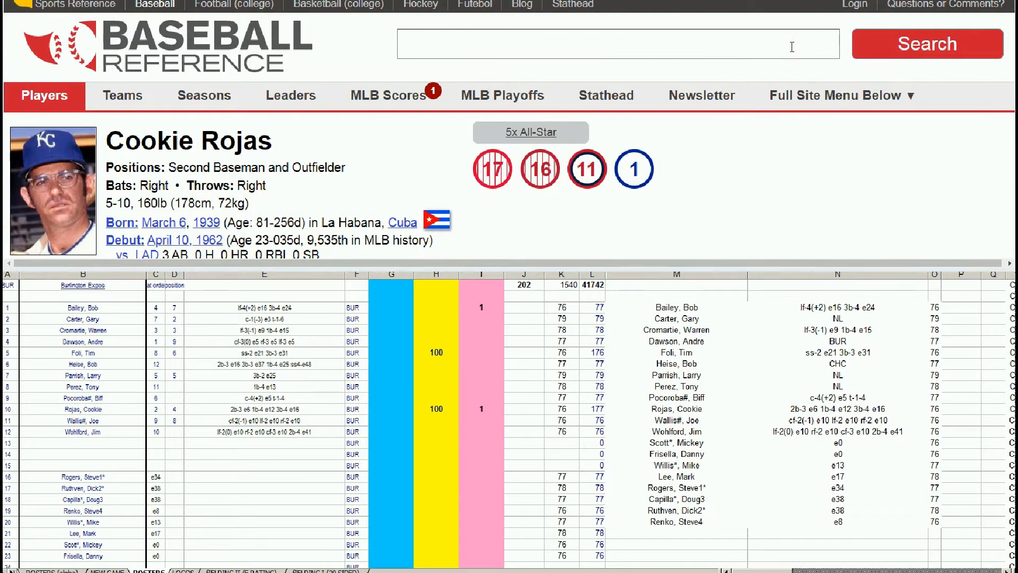
text(wallis)
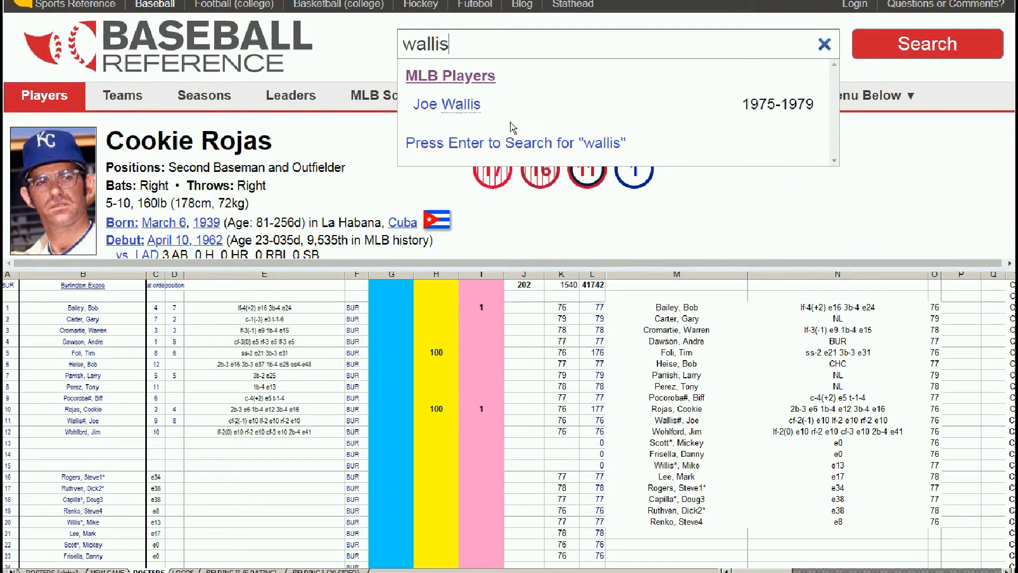
click(453, 106)
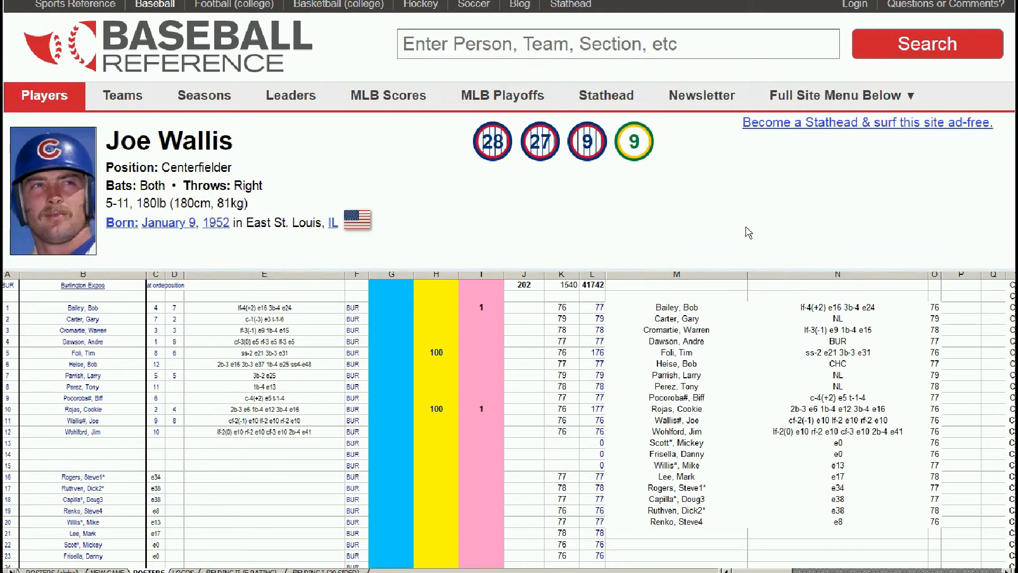
scroll(790, 206, down, 10)
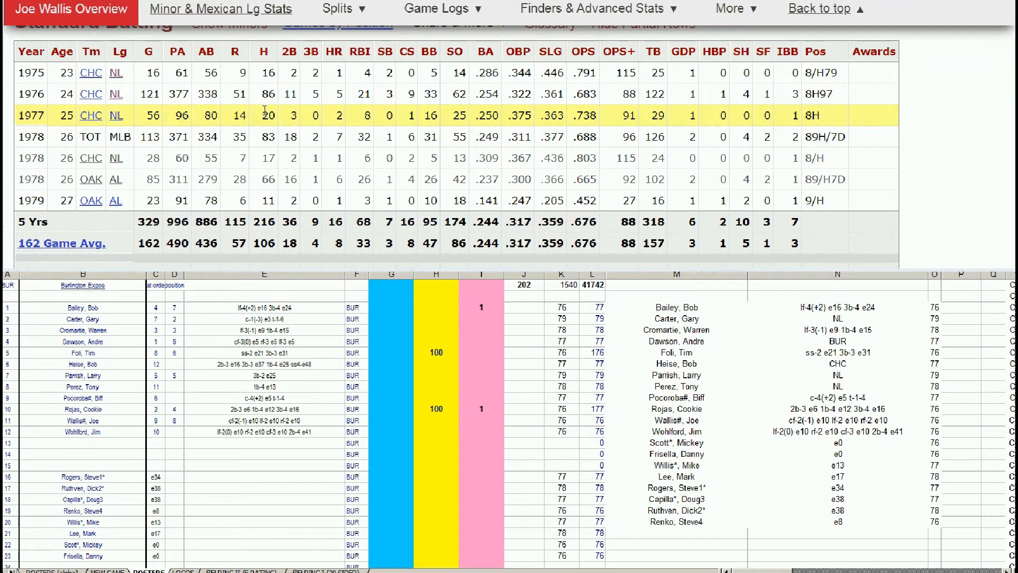
click(428, 412)
click(427, 424)
text(100)
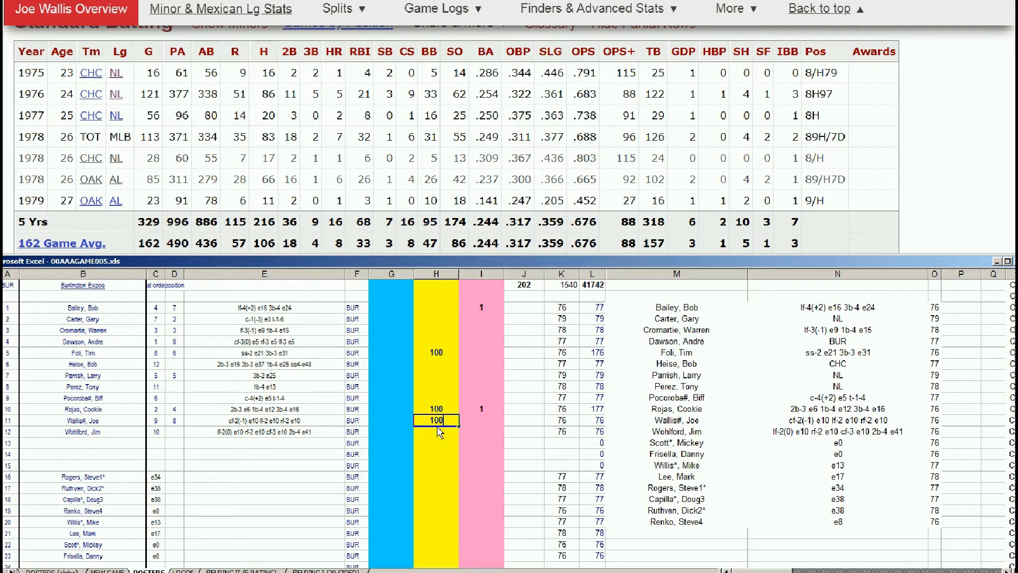
click(442, 424)
Search Baseball Reference for "wohlf", open Jim Wohlford's player page and examine his yearly batting statistics from 1976 onward.
click(822, 8)
click(795, 50)
text(wohlf)
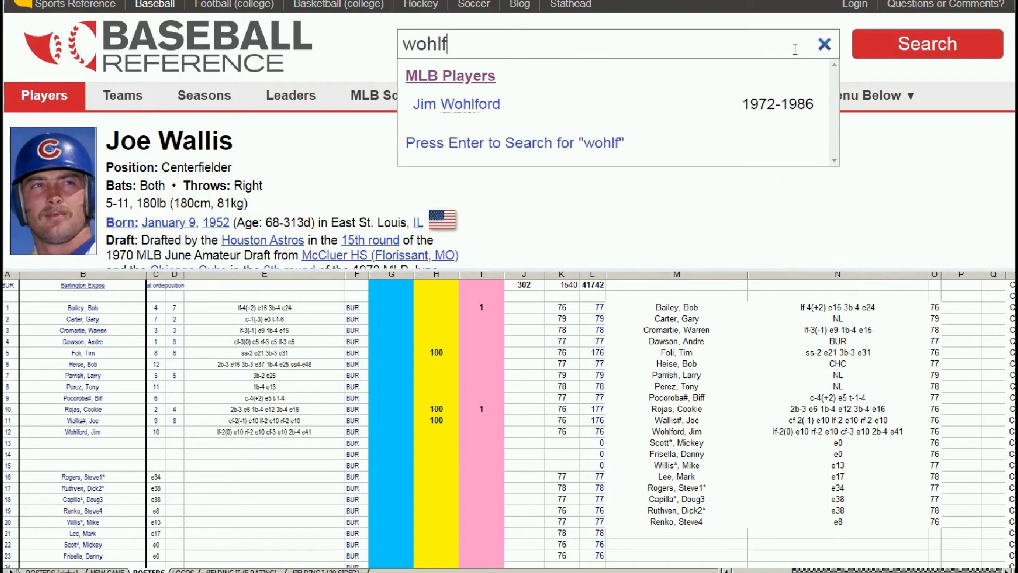
click(504, 105)
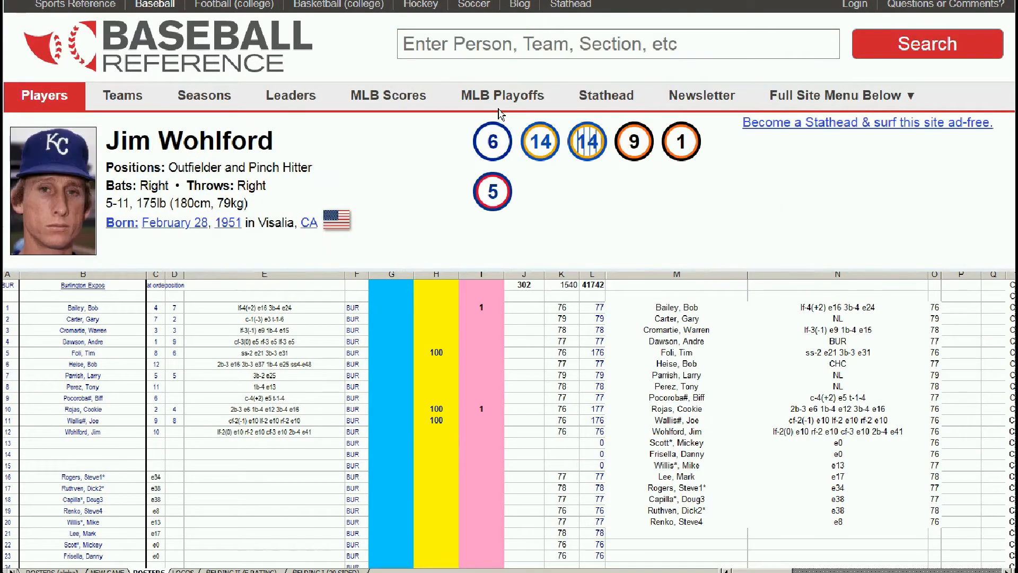
scroll(679, 176, down, 8)
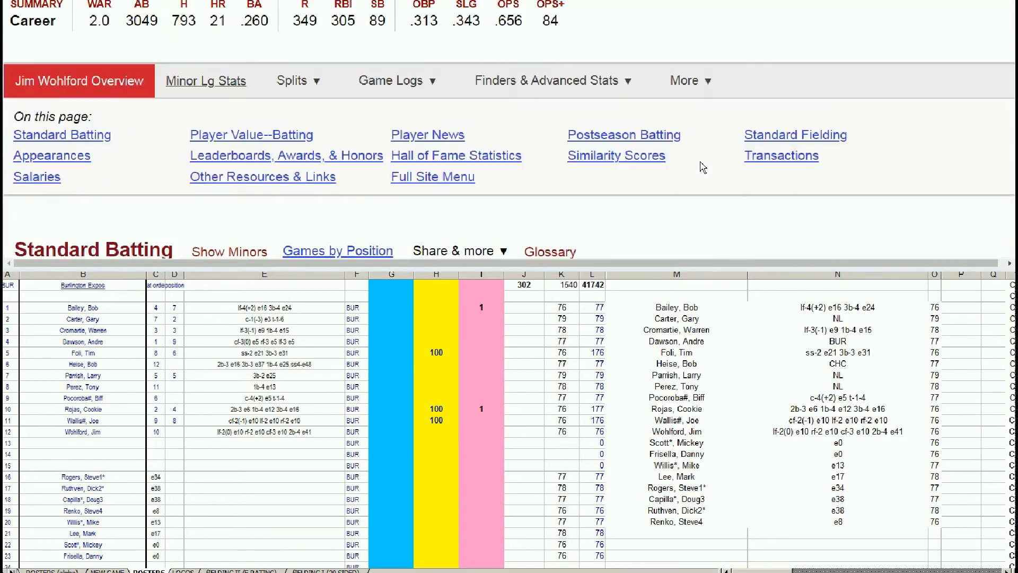
scroll(701, 167, down, 4)
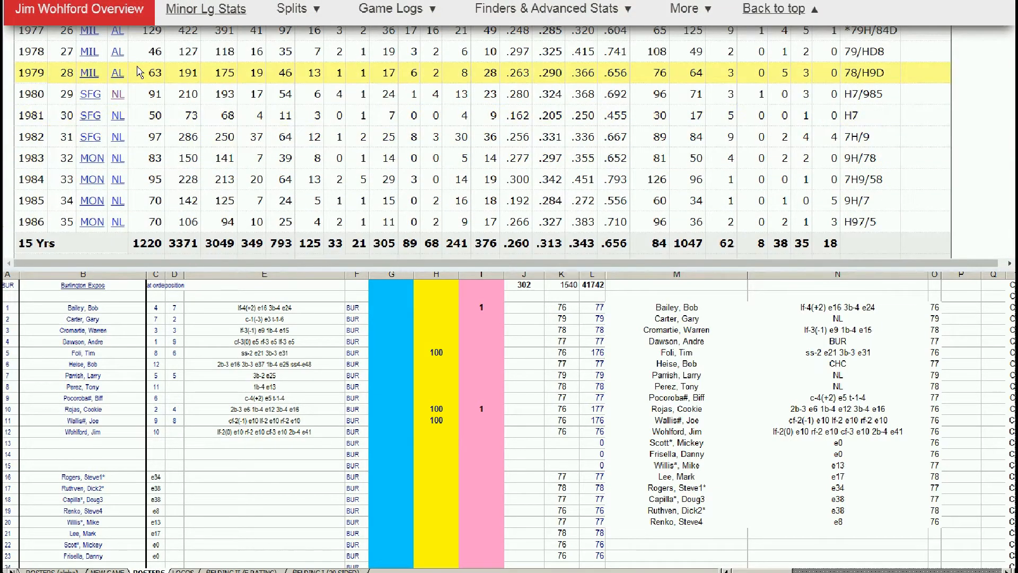
scroll(139, 74, up, 1)
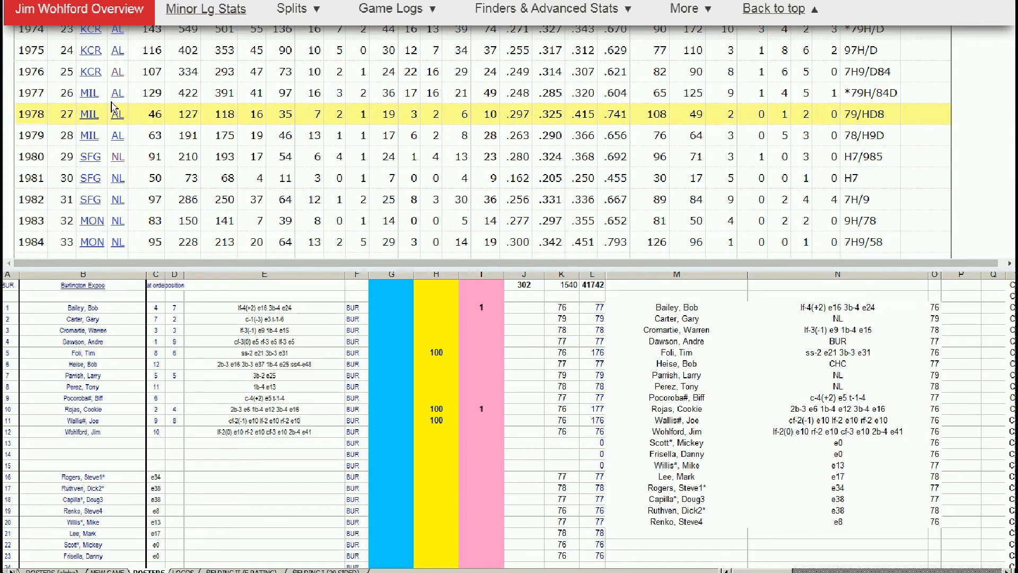
click(391, 431)
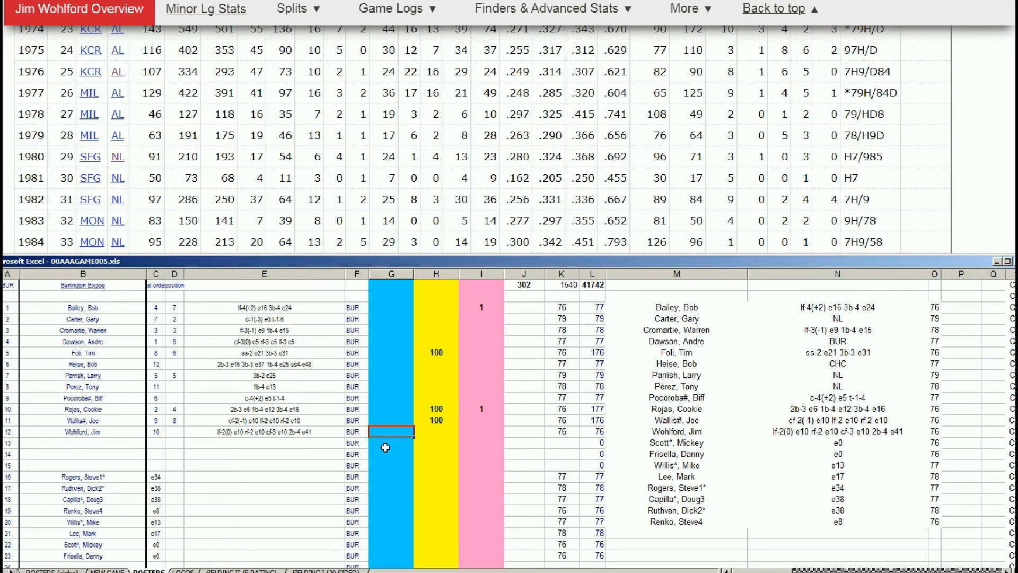
text(10000)
click(386, 448)
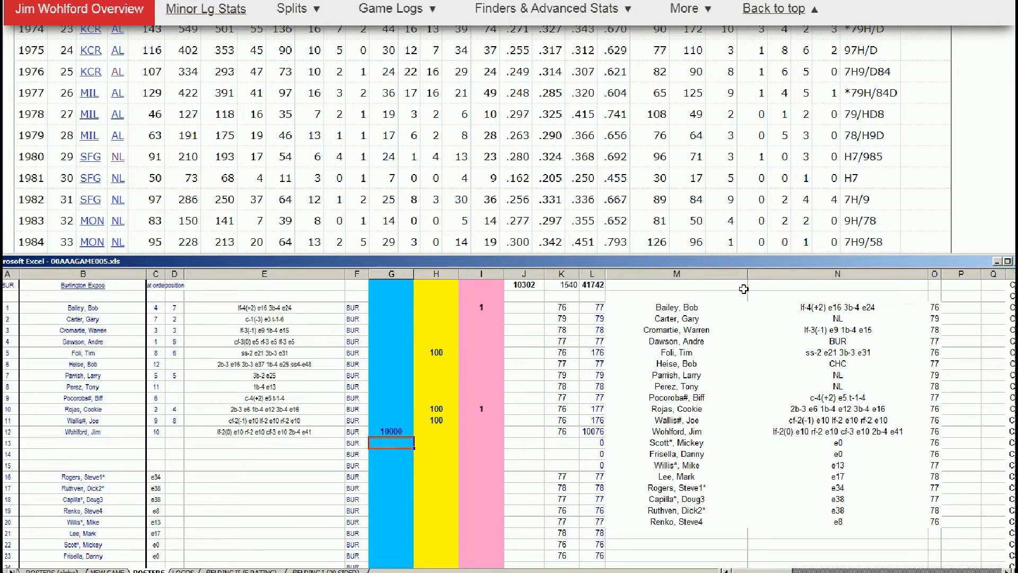
Search Baseball Reference for "renko", open Steve Renko's player page and examine his yearly pitching statistics around 1976 and 1977.
scroll(676, 40, up, 15)
click(649, 42)
text(renko)
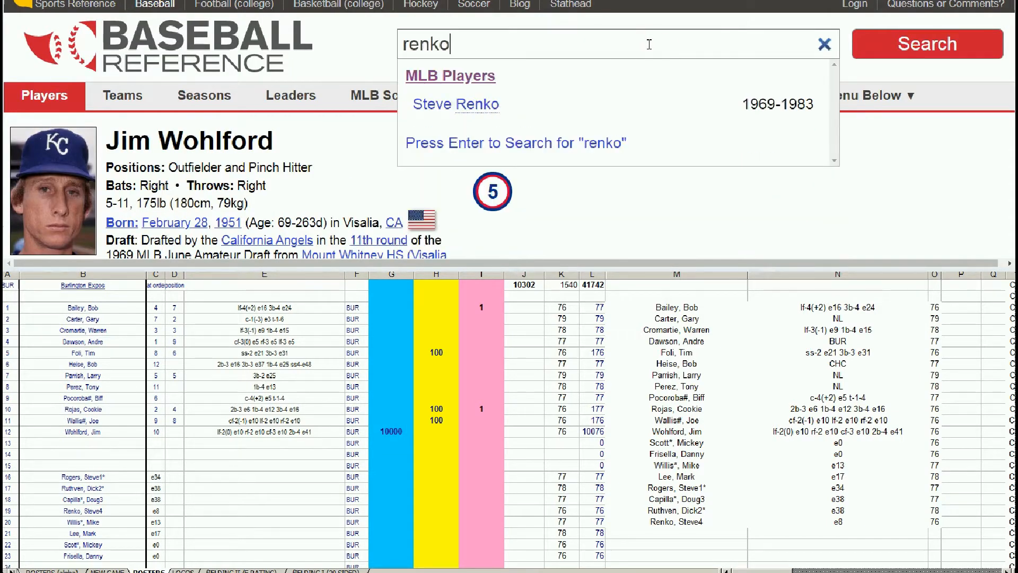
click(482, 109)
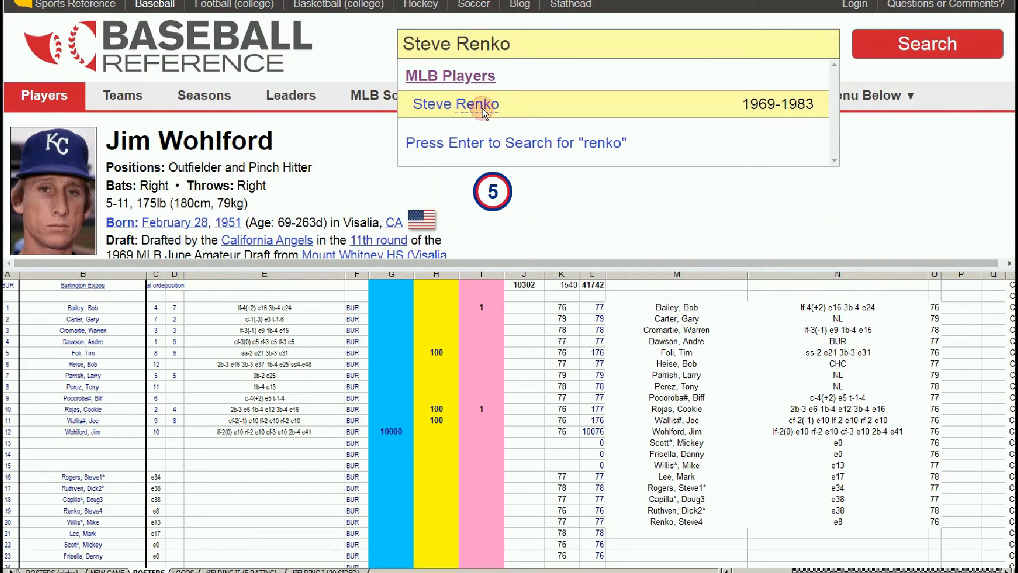
scroll(623, 141, down, 6)
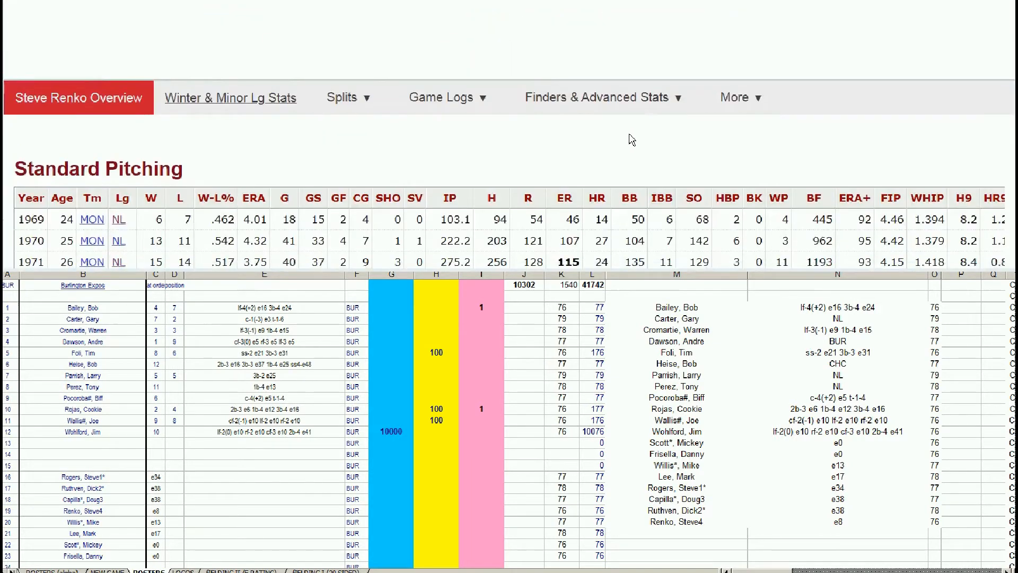
scroll(631, 139, up, 8)
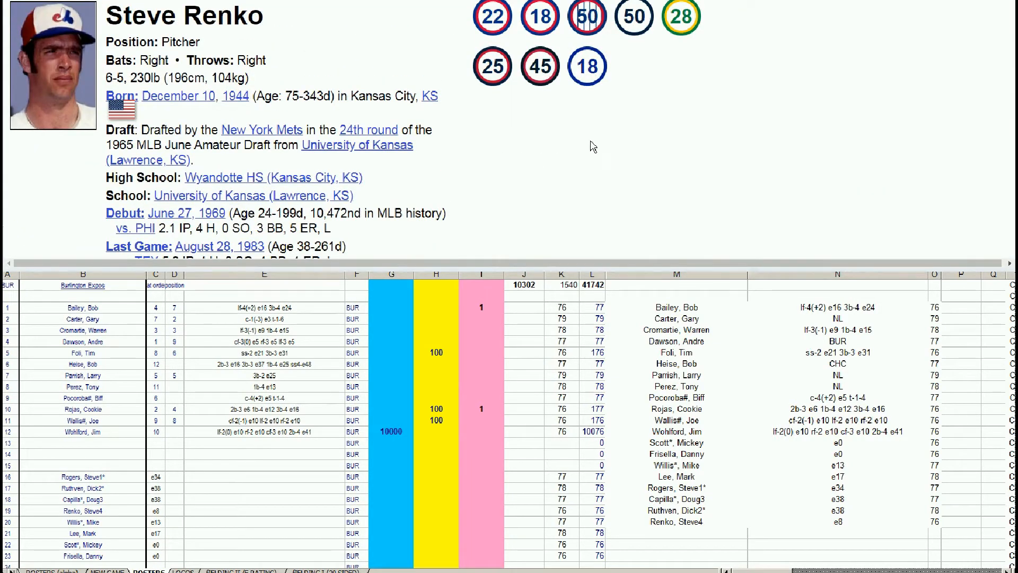
scroll(652, 133, down, 6)
scroll(652, 131, down, 5)
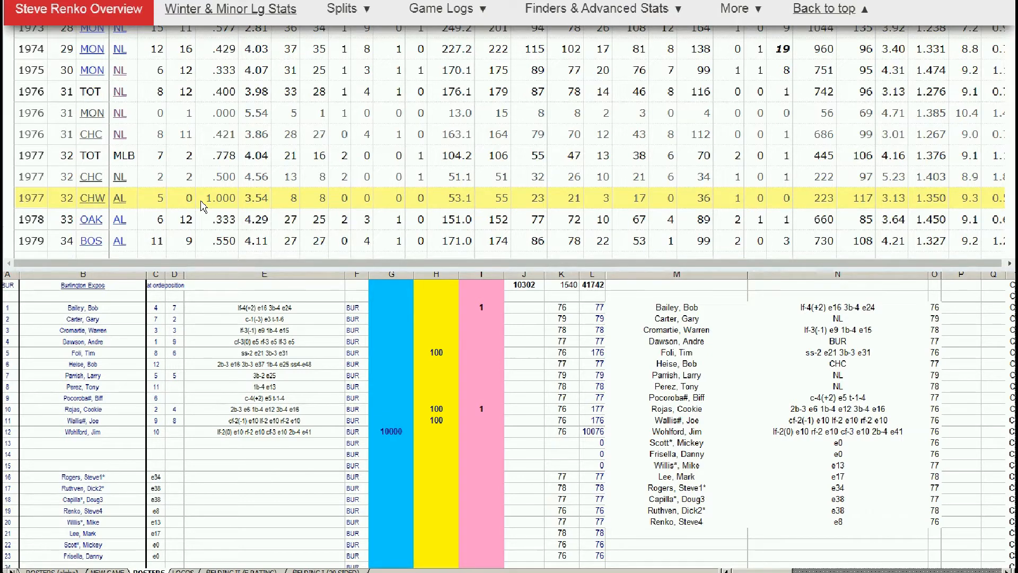
scroll(275, 207, down, 1)
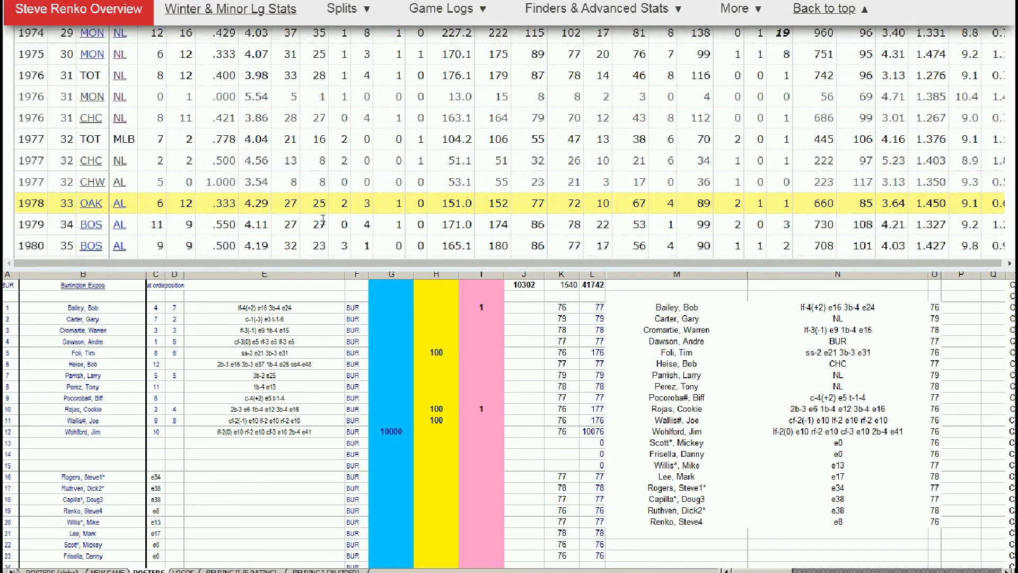
mouse_move(267, 204)
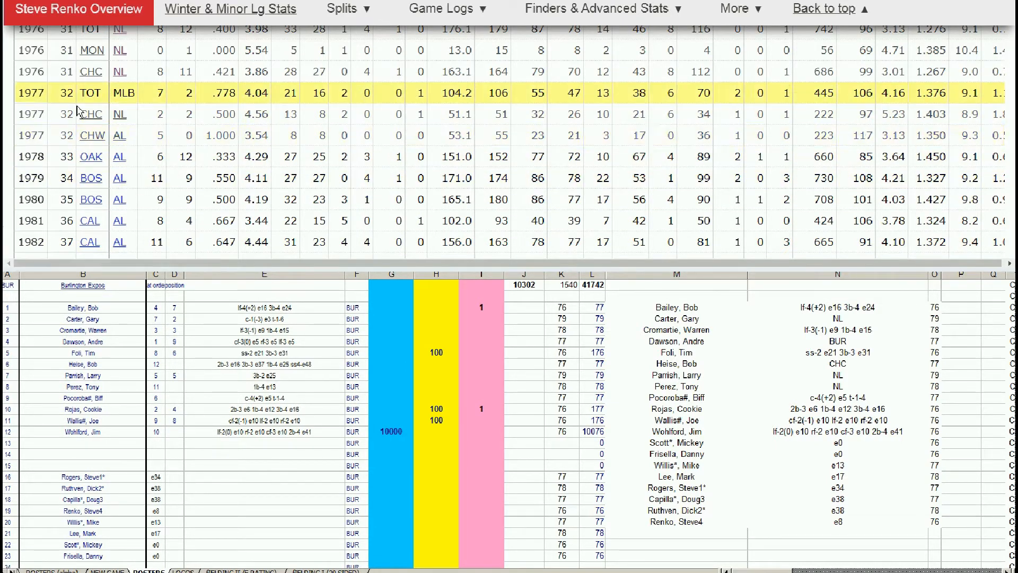
click(426, 486)
click(427, 486)
key(Down)
key(Down)
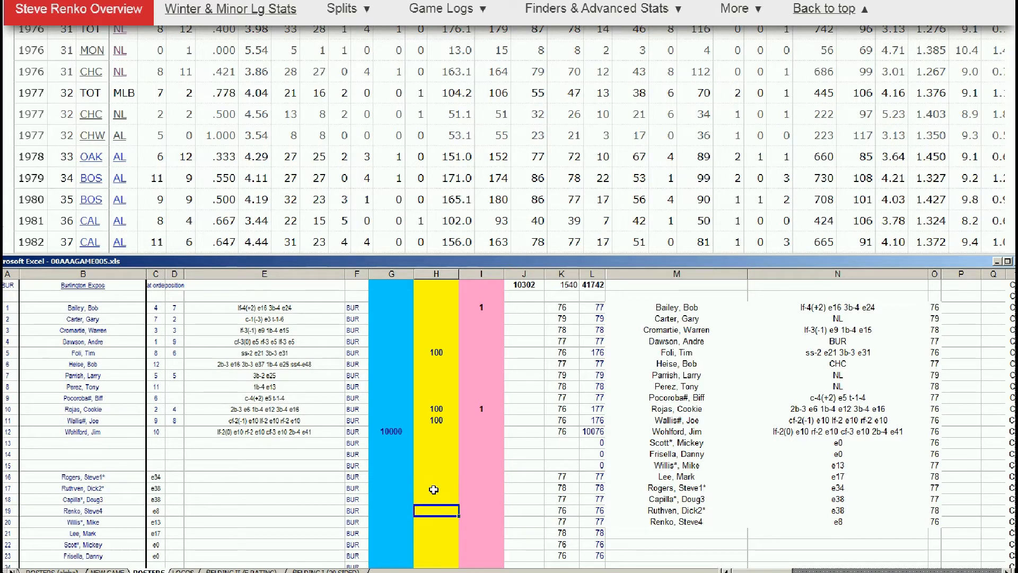
text(100)
key(Return)
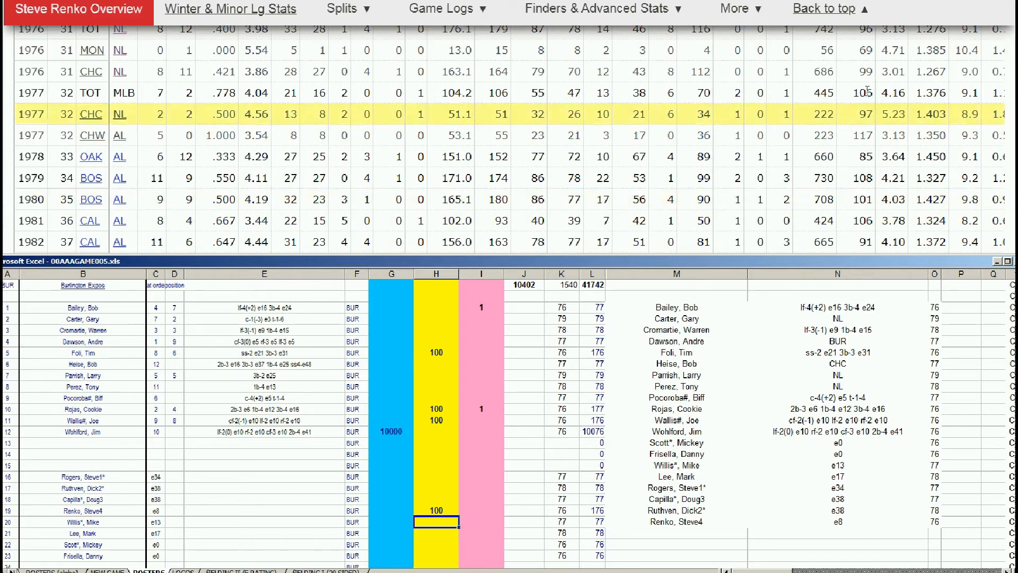
Return to the player search on Baseball Reference from Steve Renko's statistics.
click(825, 9)
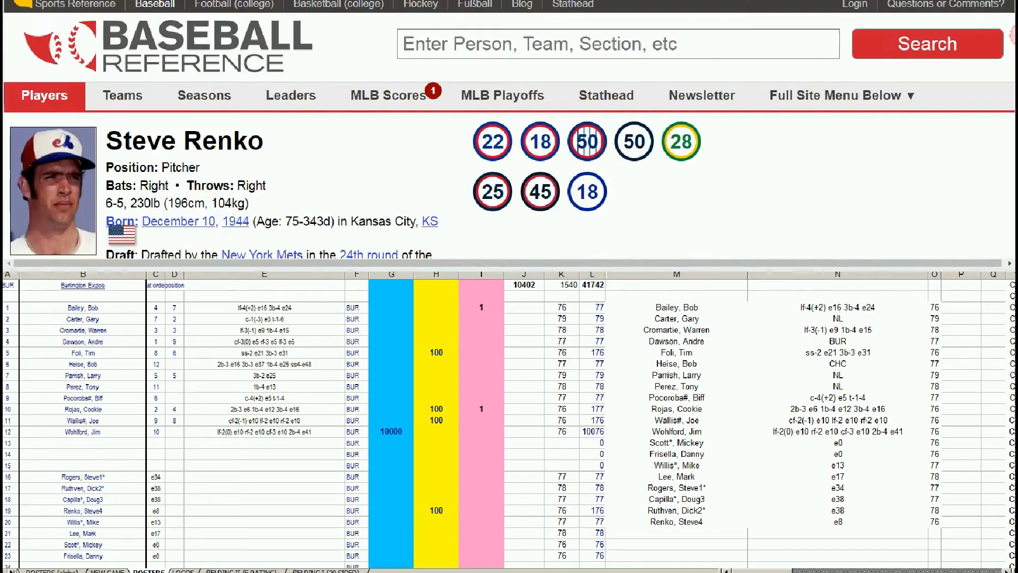
click(738, 45)
text(scott)
key(BackSpace)
key(BackSpace)
key(BackSpace)
key(BackSpace)
key(BackSpace)
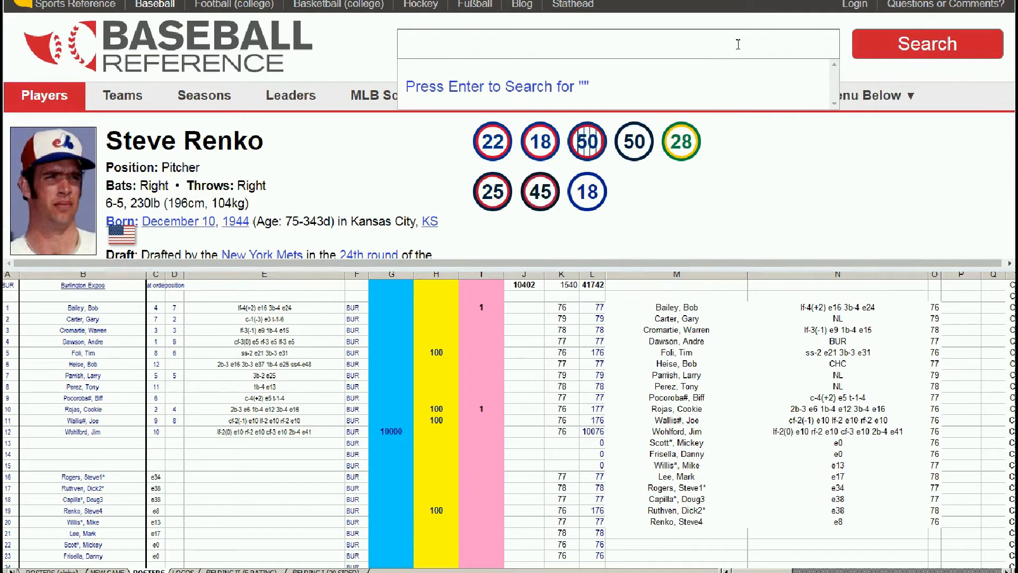
Search Baseball Reference for "mickey s", open Mickey Scott's player page and examine his pitching statistics for 1972 to 1977.
text(mickey s)
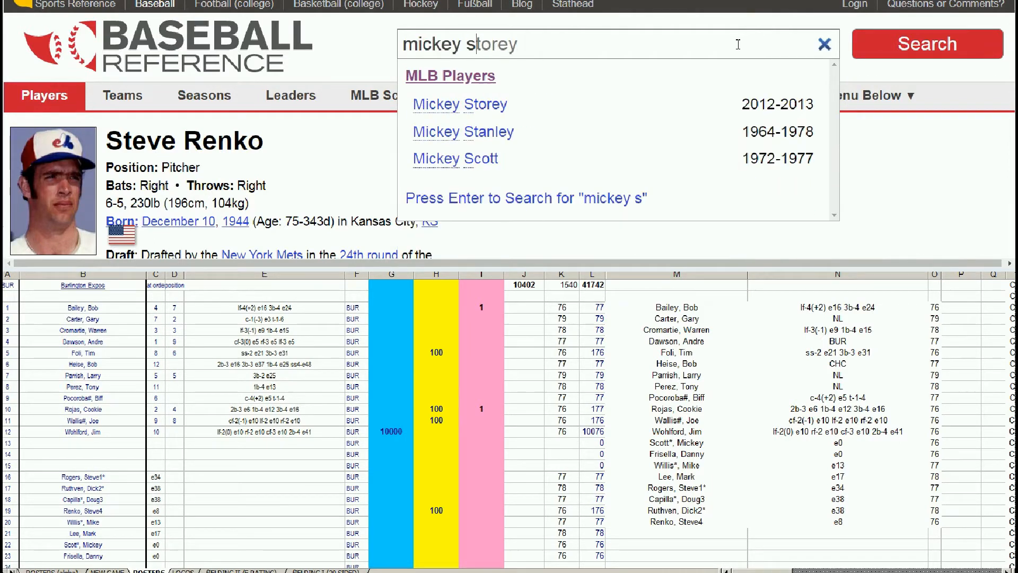
click(485, 159)
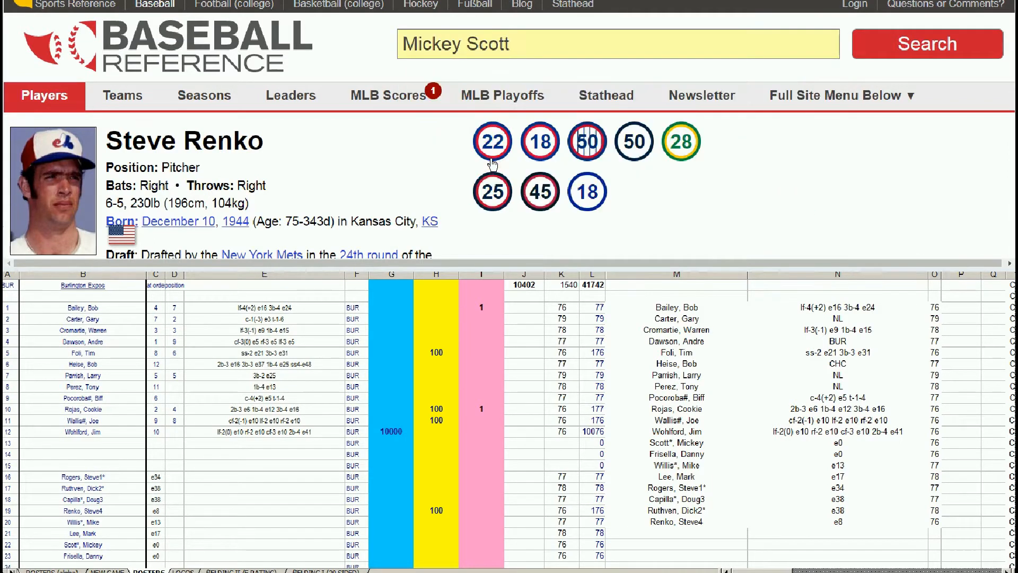
scroll(636, 183, down, 10)
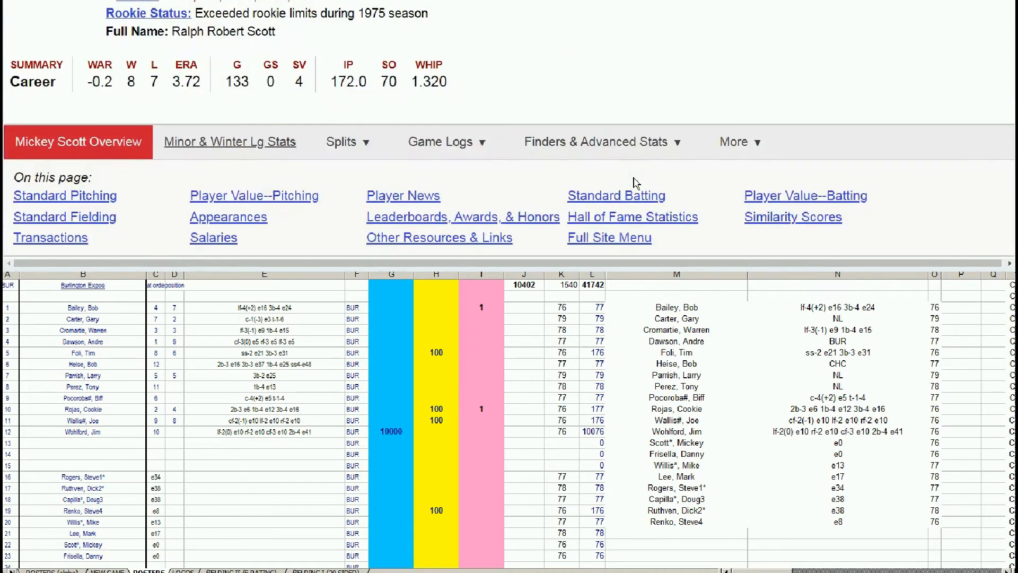
scroll(637, 183, down, 3)
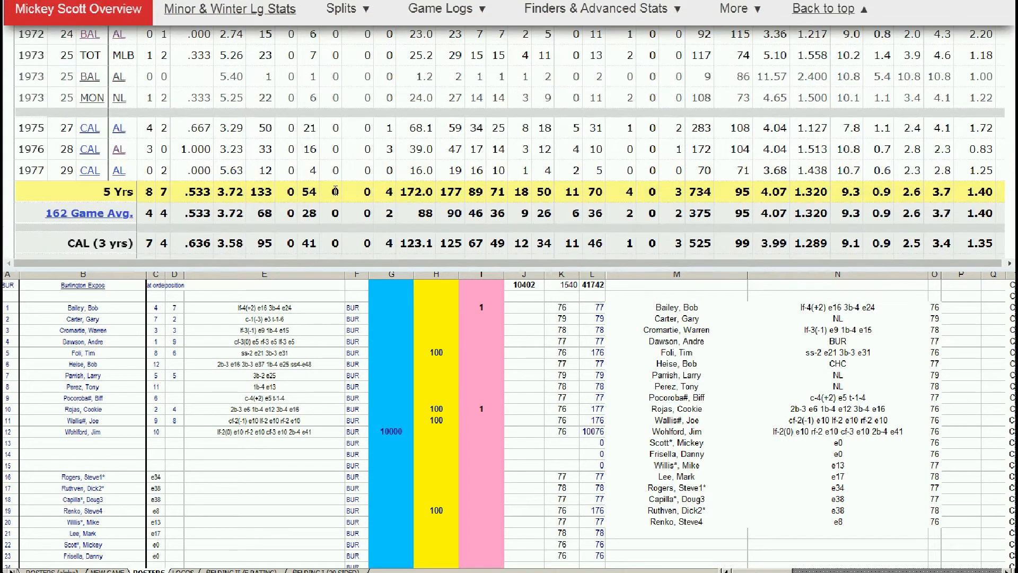
click(443, 523)
key(Down)
key(Down)
key(Right)
text(1)
key(Return)
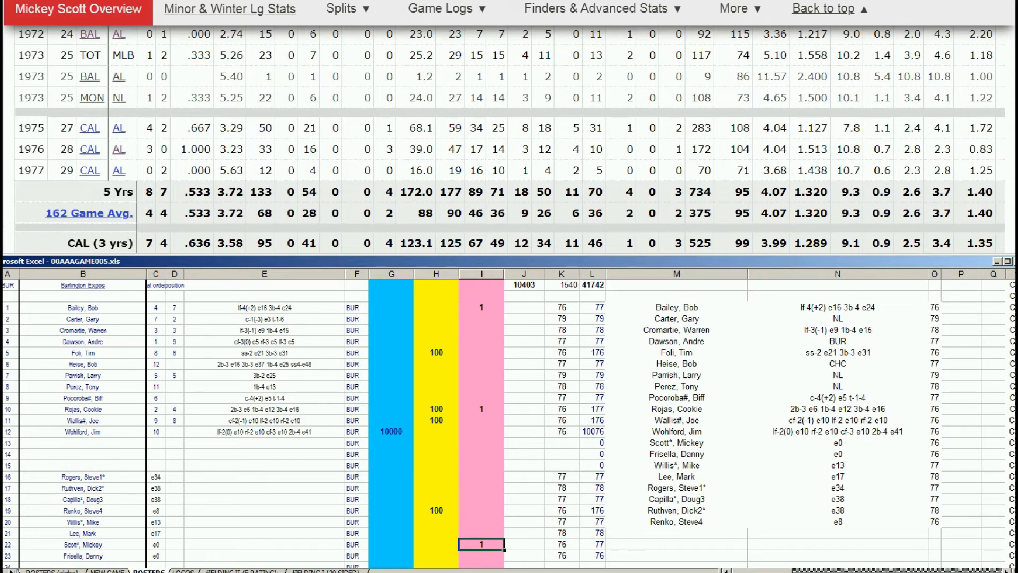
Search Baseball Reference for "fris", open Danny Frisella's player page and examine his yearly pitching statistics through 1976.
click(823, 9)
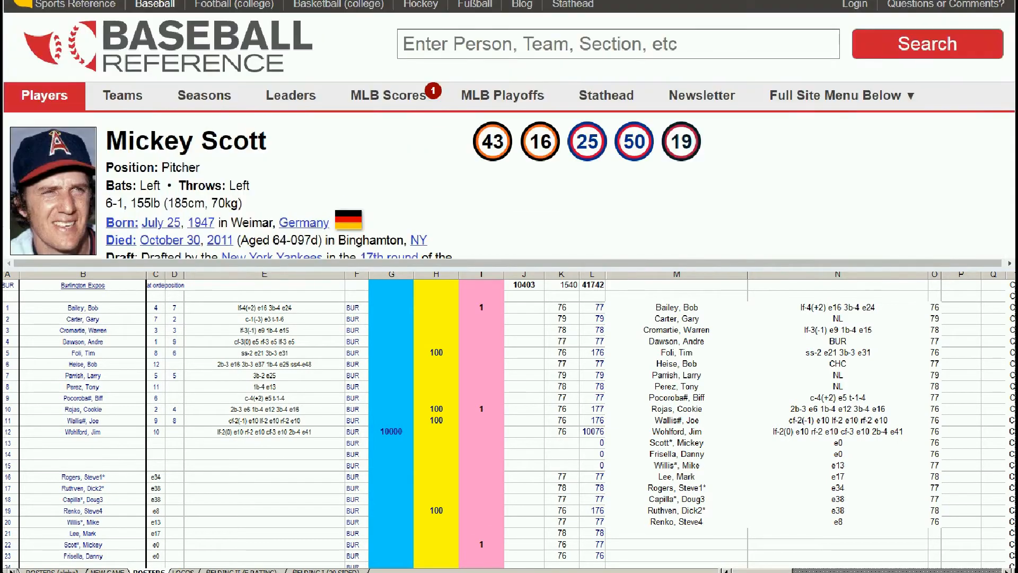
click(768, 44)
text(fris)
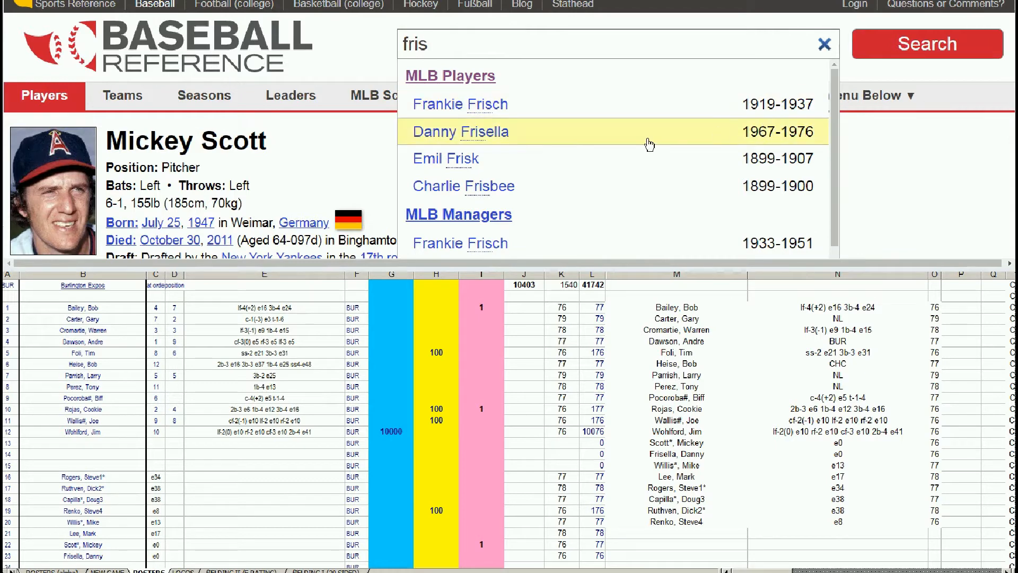
click(504, 133)
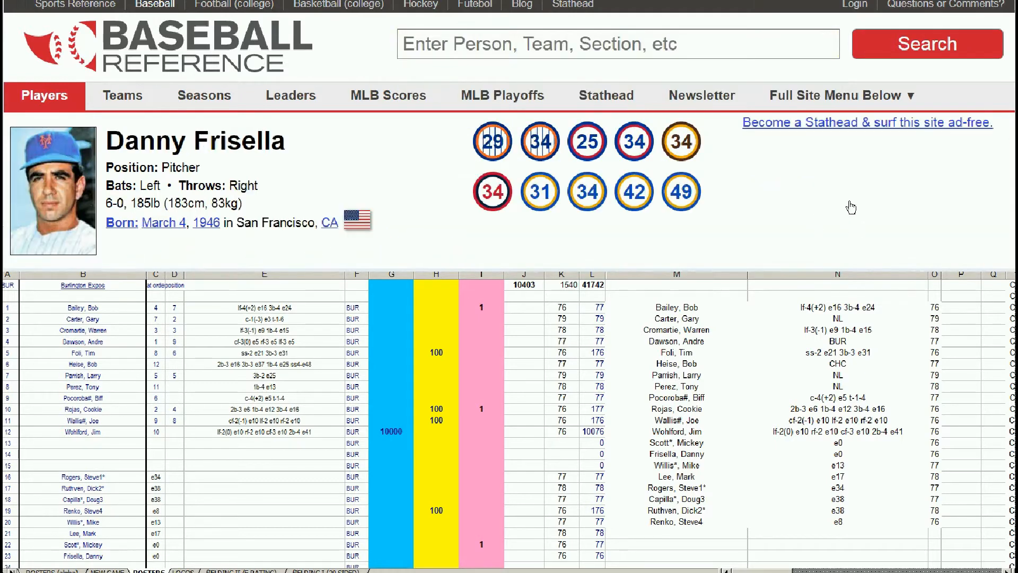
scroll(848, 207, down, 10)
scroll(849, 198, down, 10)
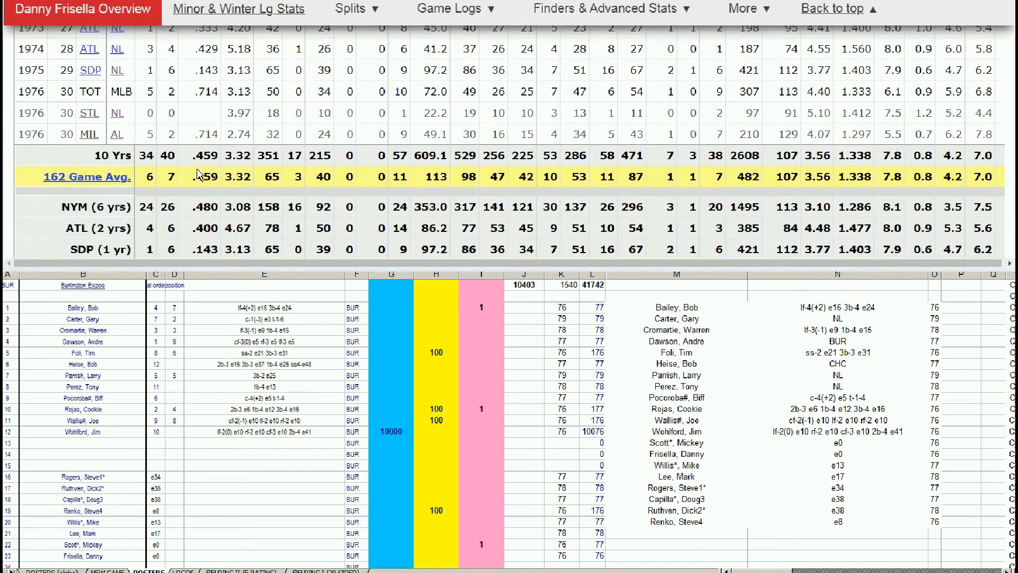
In the Excel roster, enter 1 in the pink column I for Danny Frisella.
click(399, 471)
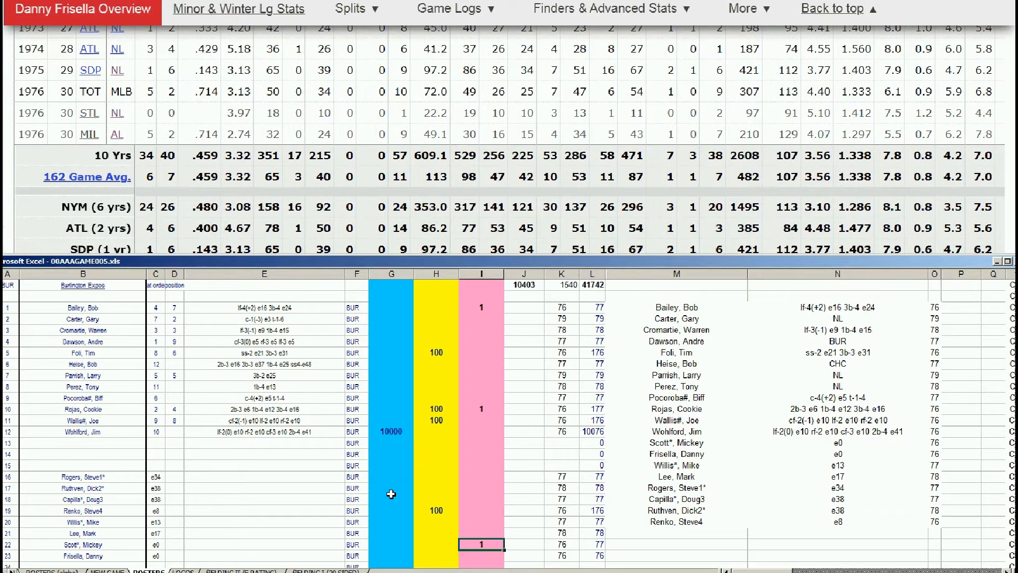
click(469, 521)
key(Up)
key(Down)
key(Down)
key(Down)
key(Down)
text(1)
key(Up)
key(Up)
key(Up)
key(Up)
key(Up)
key(Up)
key(Up)
key(Up)
key(Up)
key(Up)
key(Up)
key(Up)
key(Up)
key(Up)
key(Up)
key(Up)
key(Up)
key(Up)
key(Up)
key(Up)
key(Up)
key(Up)
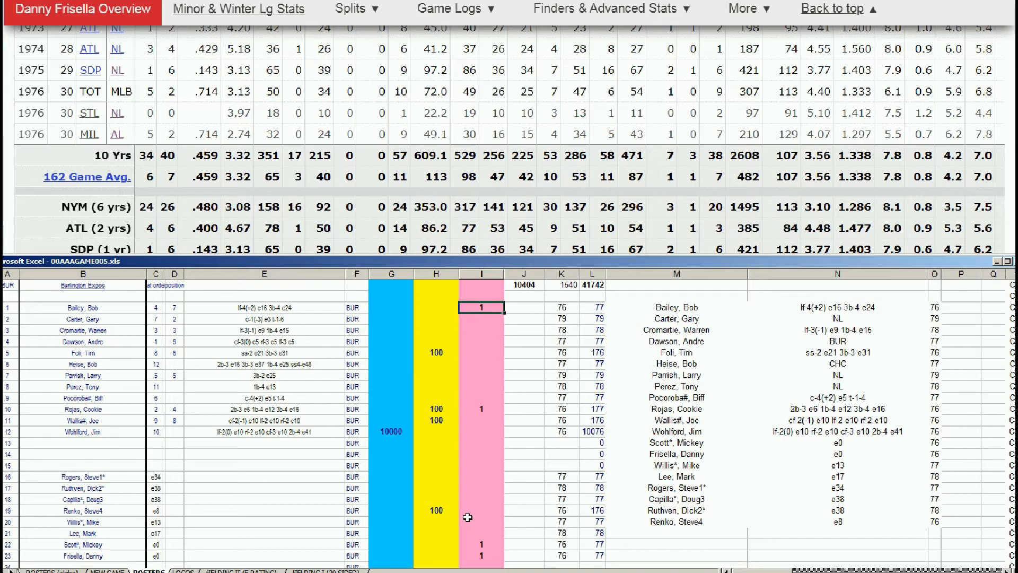
Clear the value in the pink column I for Cookie Rojas.
key(Down)
key(Down)
key(Down)
key(Down)
key(Down)
key(Down)
key(Down)
key(Down)
key(Down)
key(Left)
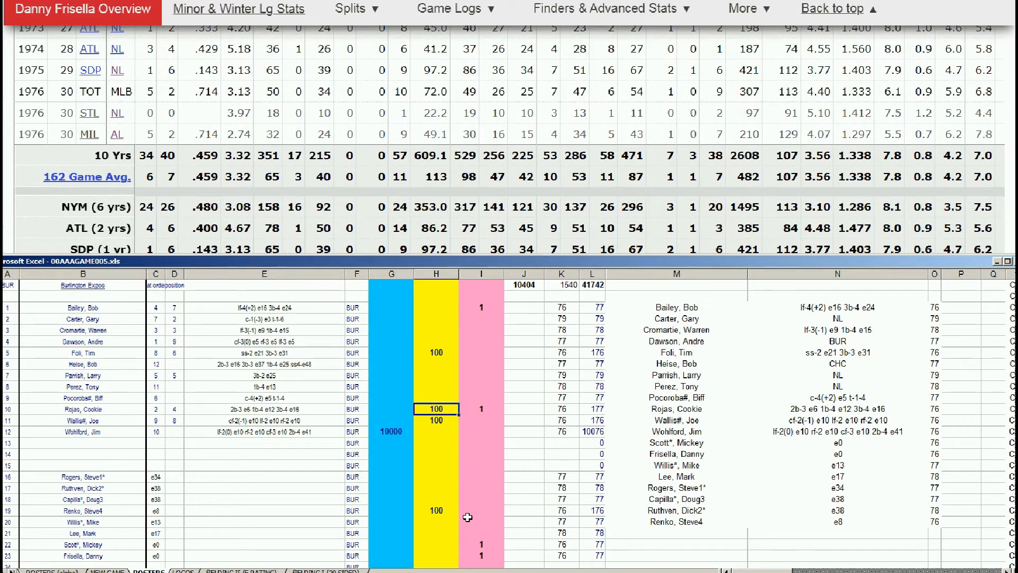
key(Right)
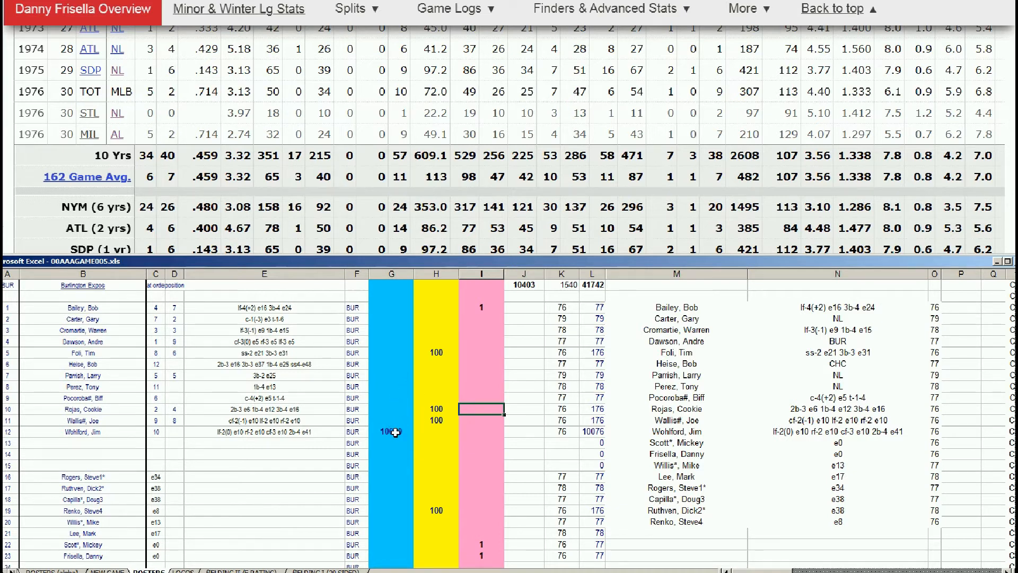
For Tim Foli, enter 10000 in the blue column G and clear his value in the yellow column H.
click(378, 355)
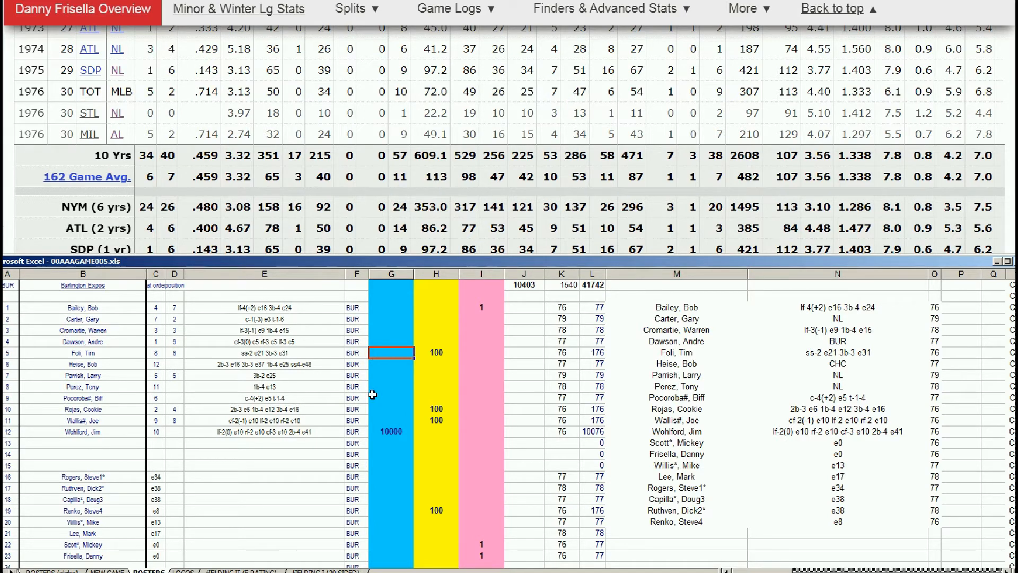
text(10000)
key(Tab)
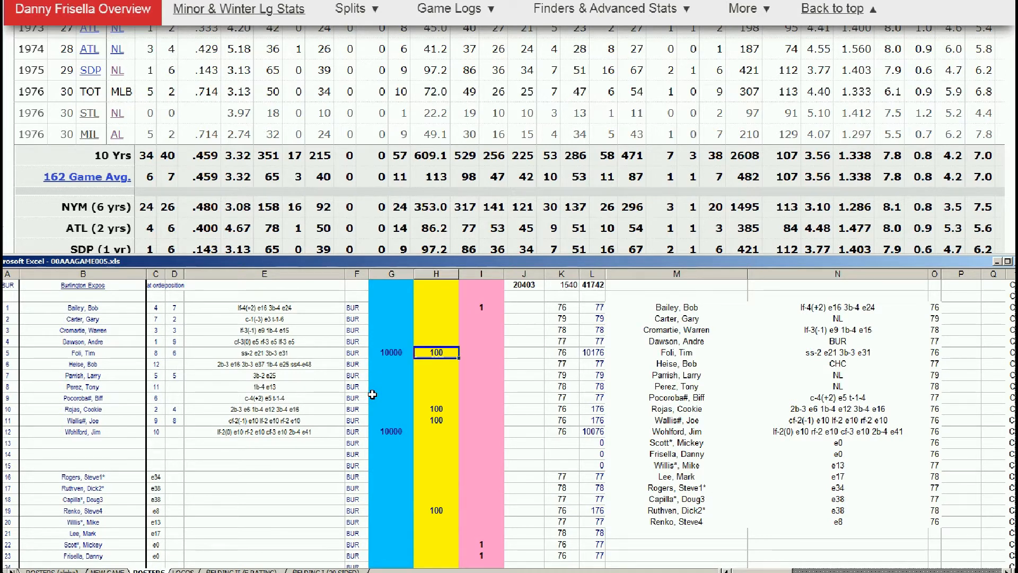
key(BackSpace)
key(Left)
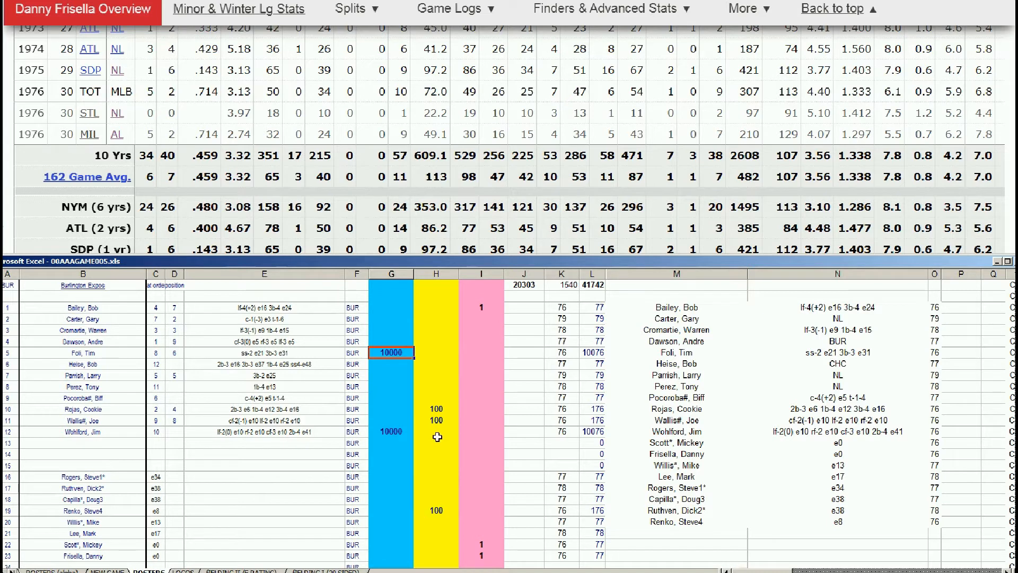
click(436, 409)
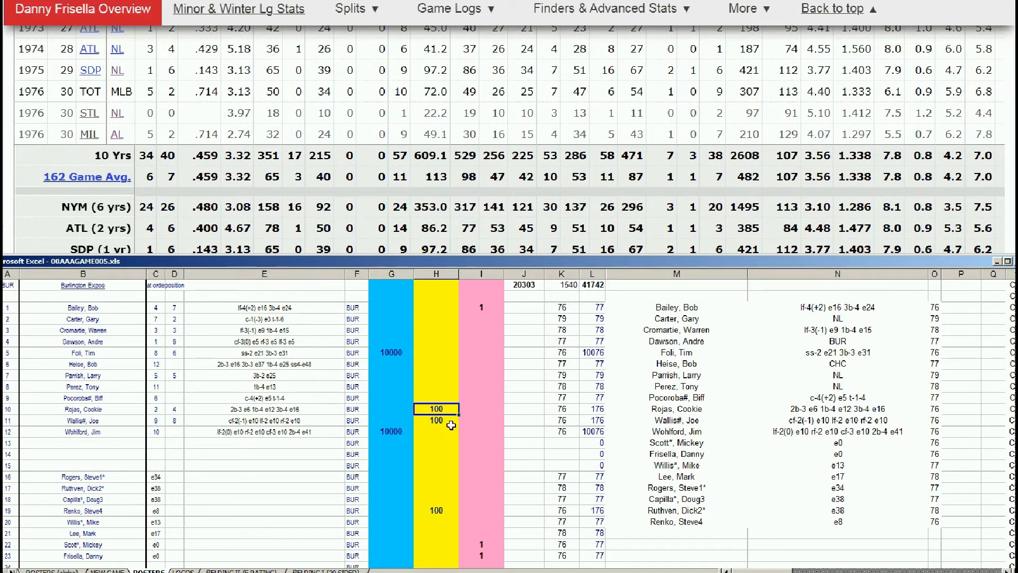
click(479, 397)
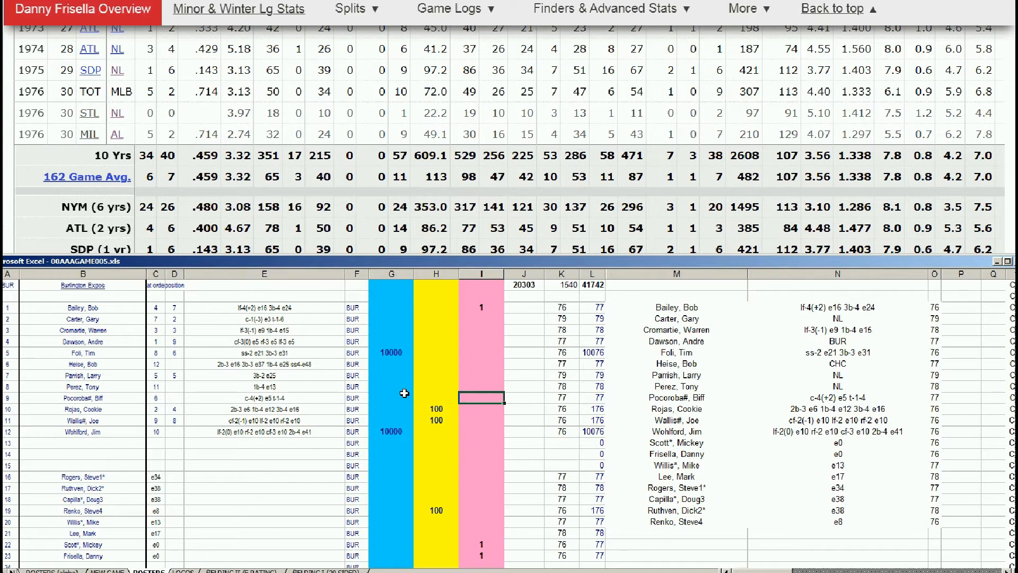
click(470, 354)
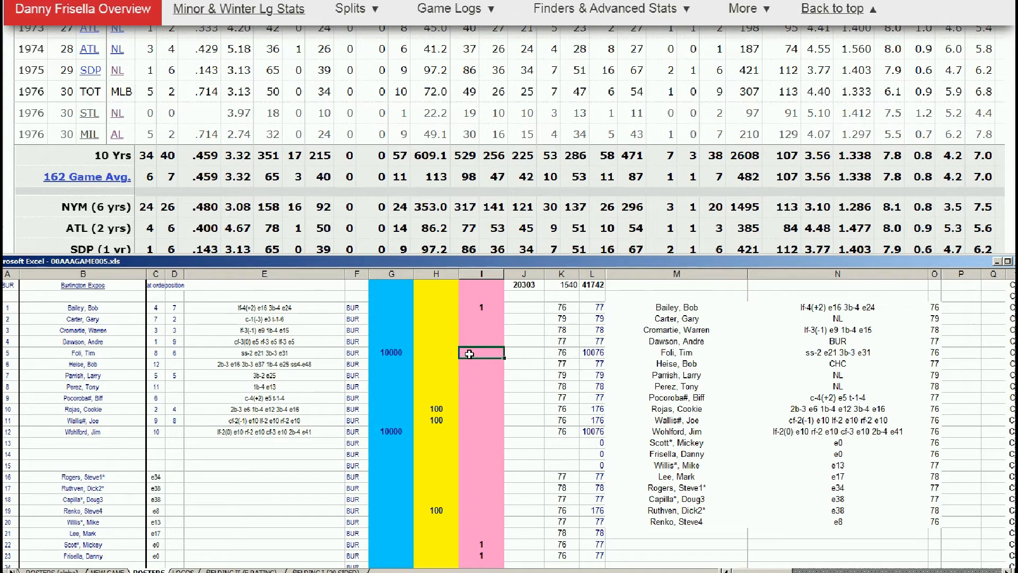
Clear every adjustment value in columns G to I for the Detroit Tigers players in the Excel roster.
click(300, 444)
key(Return)
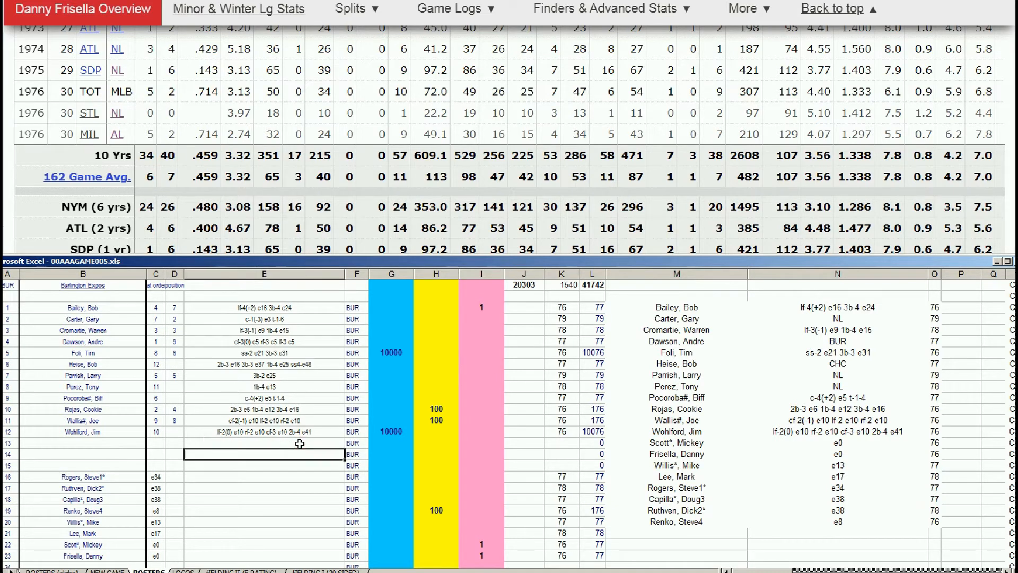
key(Down)
key(Down)
key(Down)
key(Down)
key(Down)
key(Down)
key(Down)
key(Down)
key(Down)
key(Down)
key(Down)
key(Down)
key(Down)
key(Down)
key(Down)
key(Down)
key(Down)
key(Down)
key(Down)
key(Down)
key(Down)
key(Down)
key(Down)
key(Down)
key(Down)
key(Down)
key(Down)
key(Down)
key(Down)
key(Down)
key(Down)
key(Down)
key(Down)
key(Down)
key(Down)
key(Down)
key(Down)
key(Down)
key(Down)
key(Down)
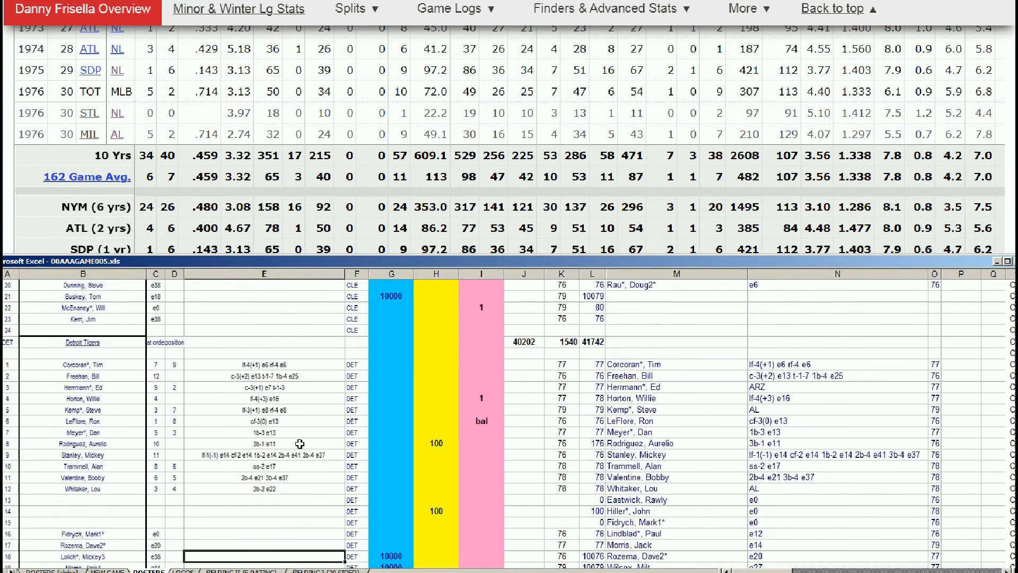
key(Down)
key(Down)
key(Down)
key(Down)
key(Down)
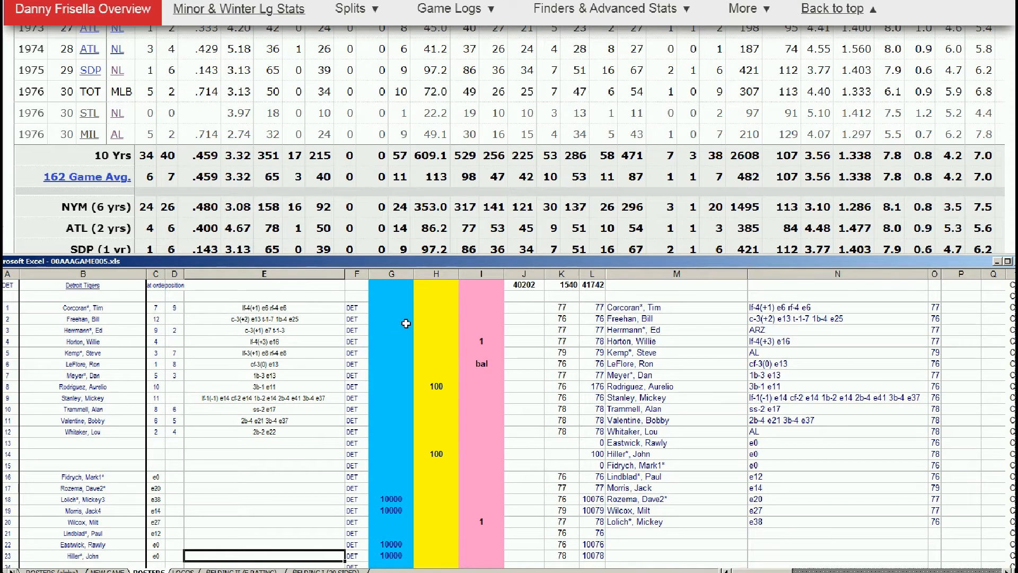
drag(395, 308, 500, 551)
key(Delete)
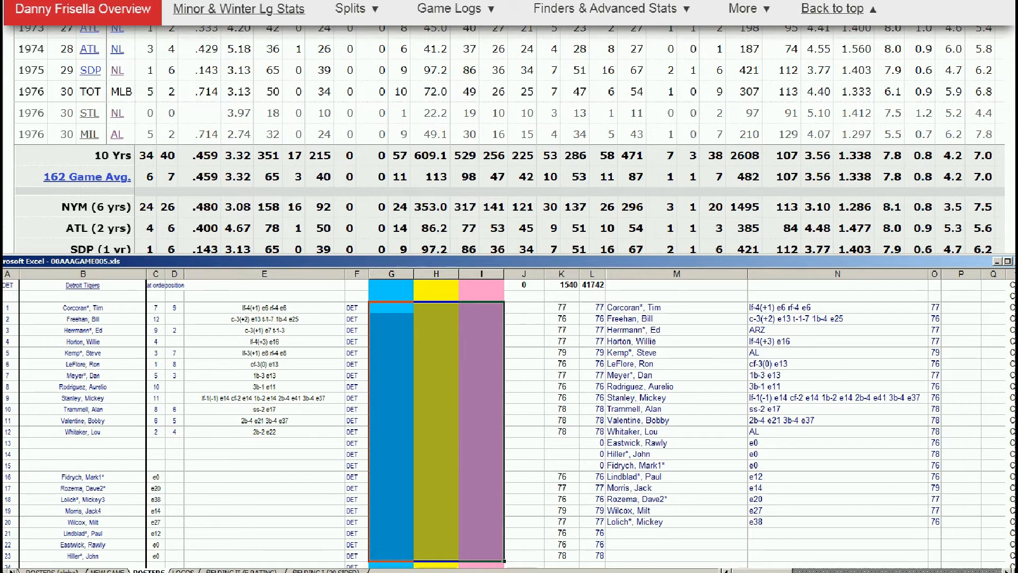
Look up Bill Freehan on Baseball Reference and examine his yearly standard batting statistics through 1976.
drag(1017, 50, 1015, 7)
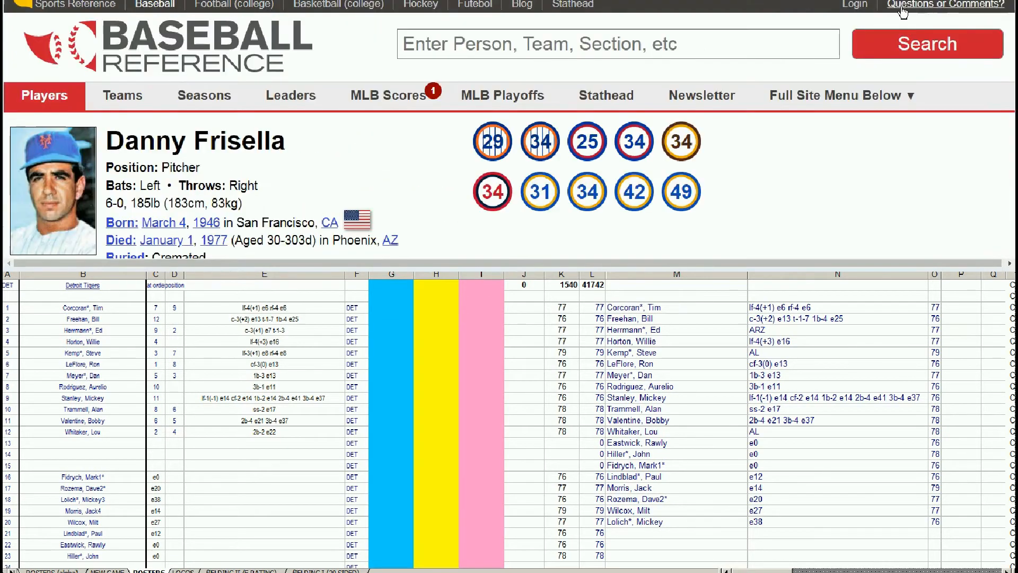
click(700, 47)
text(freeha)
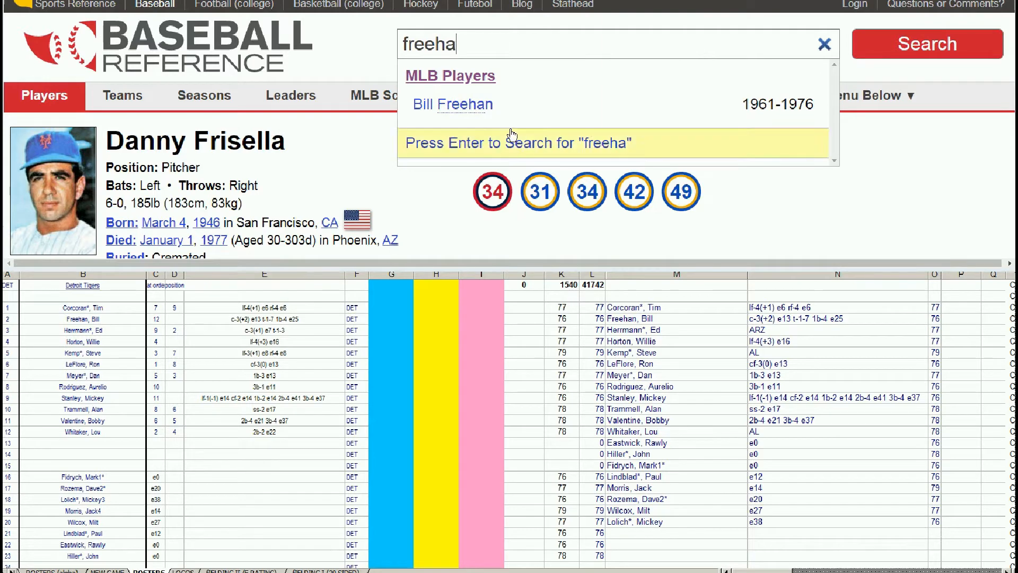
click(488, 114)
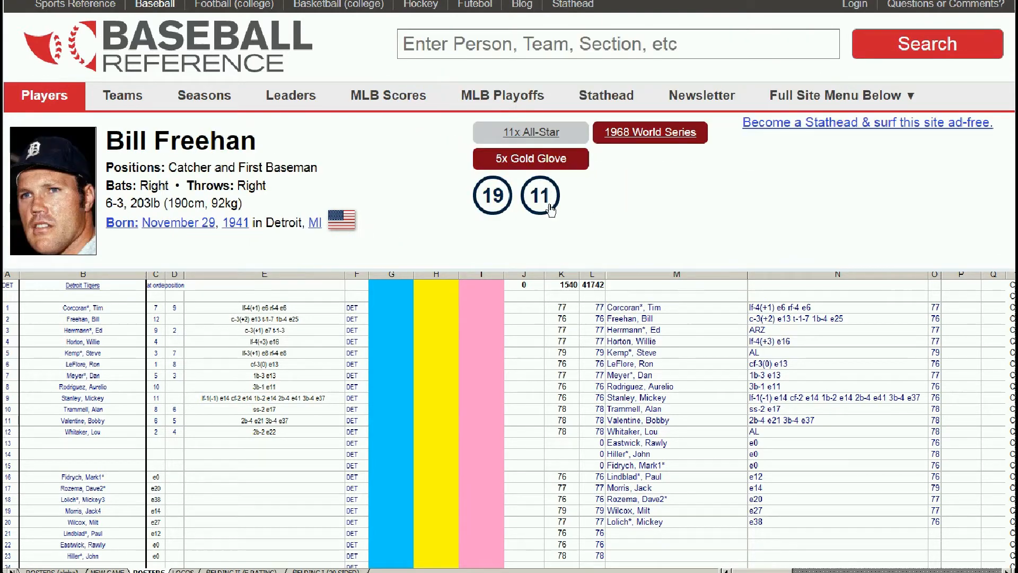
scroll(623, 196, down, 5)
scroll(624, 195, down, 10)
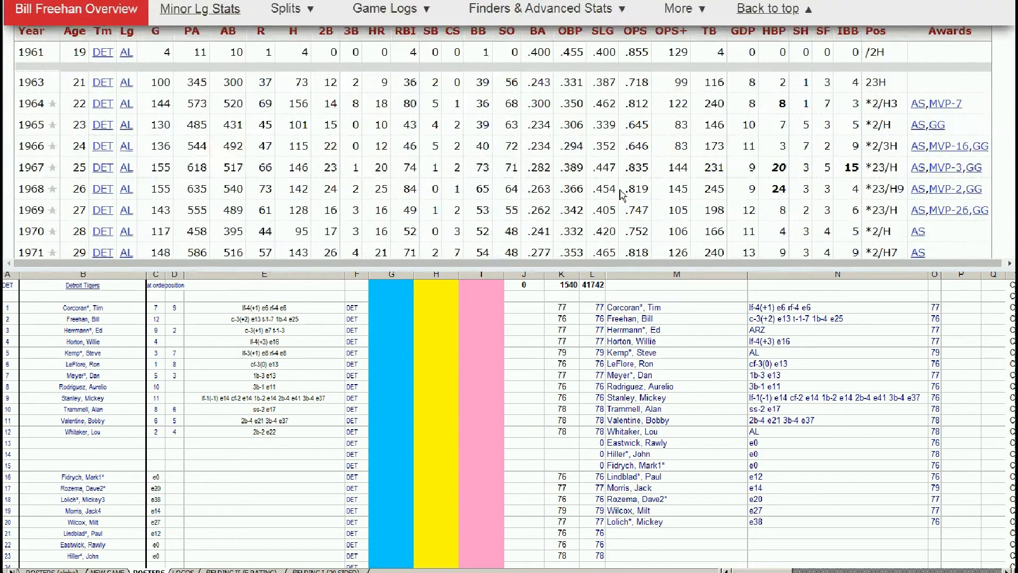
scroll(624, 195, down, 2)
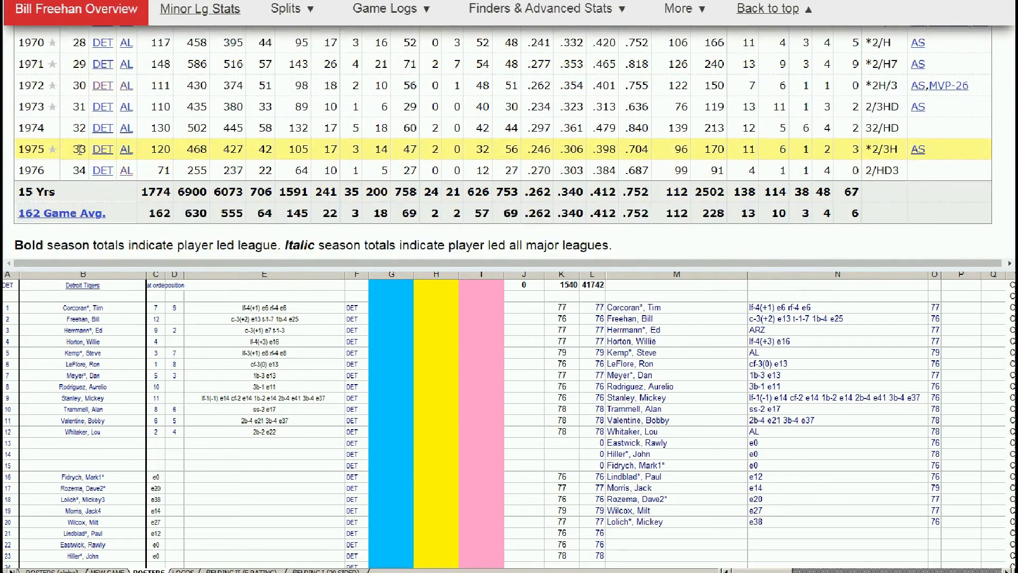
In the Excel roster, enter 1 in the pink column I for Bill Freehan.
click(436, 348)
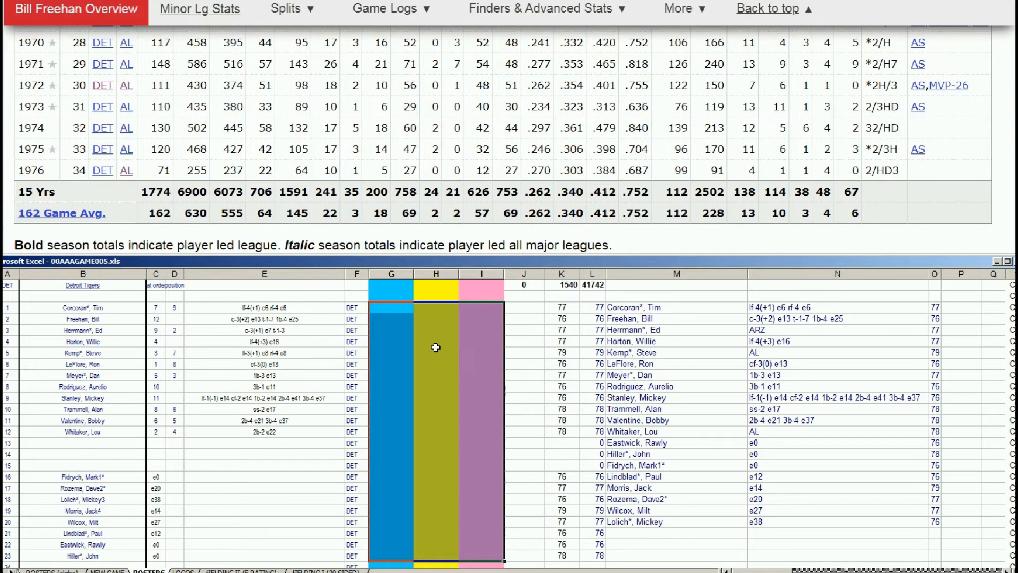
click(435, 344)
key(Up)
key(Up)
key(Right)
key(Right)
key(Left)
text(1)
key(Left)
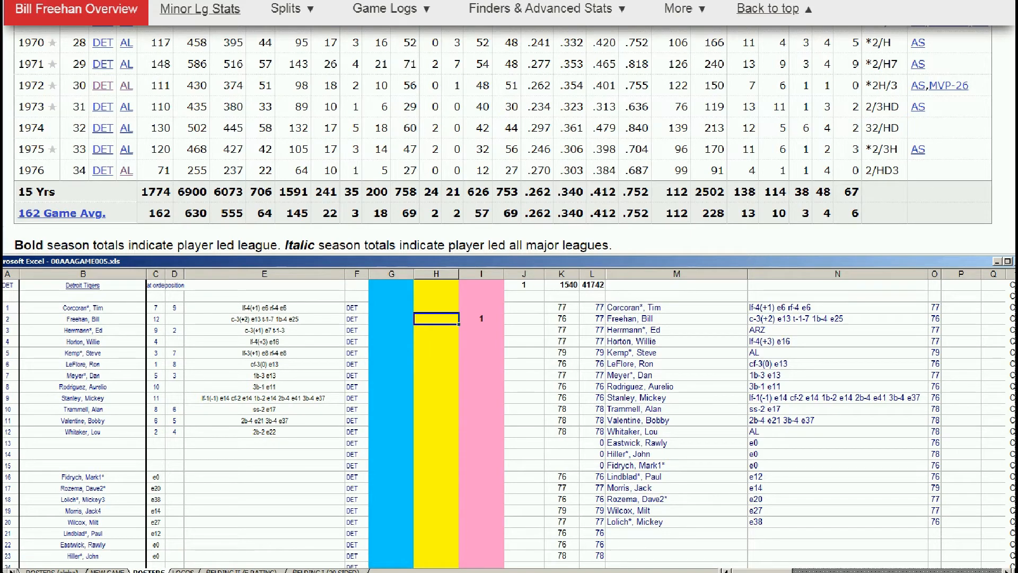
Look up Ron LeFlore on Baseball Reference and examine his yearly standard batting statistics.
scroll(509, 137, up, 10)
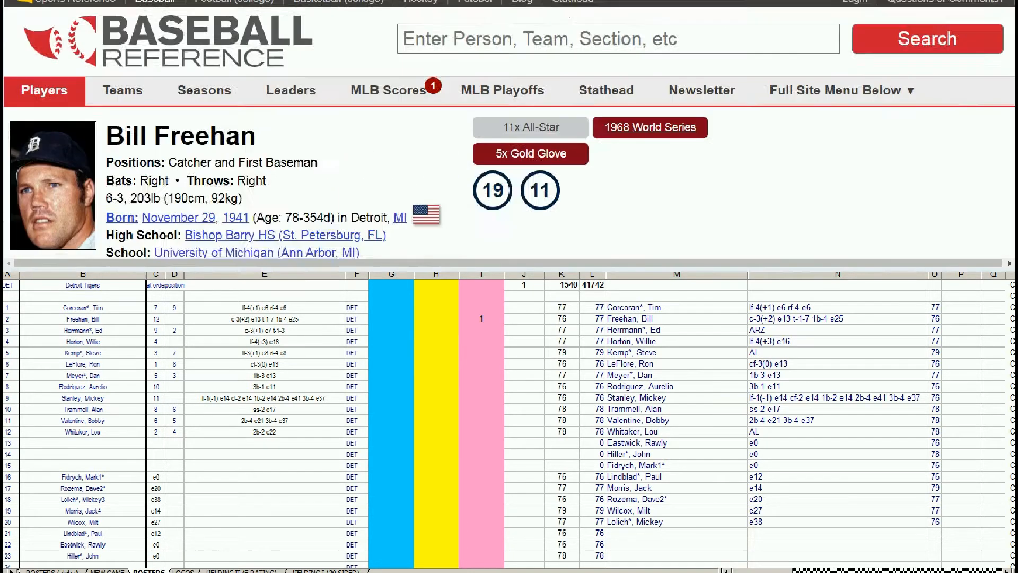
click(742, 42)
text(leflore)
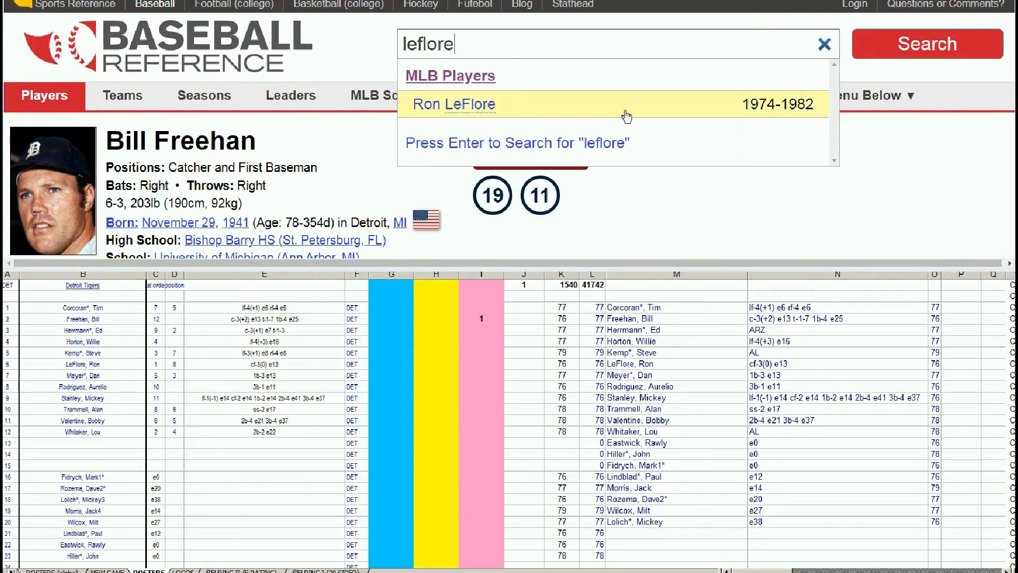
click(485, 109)
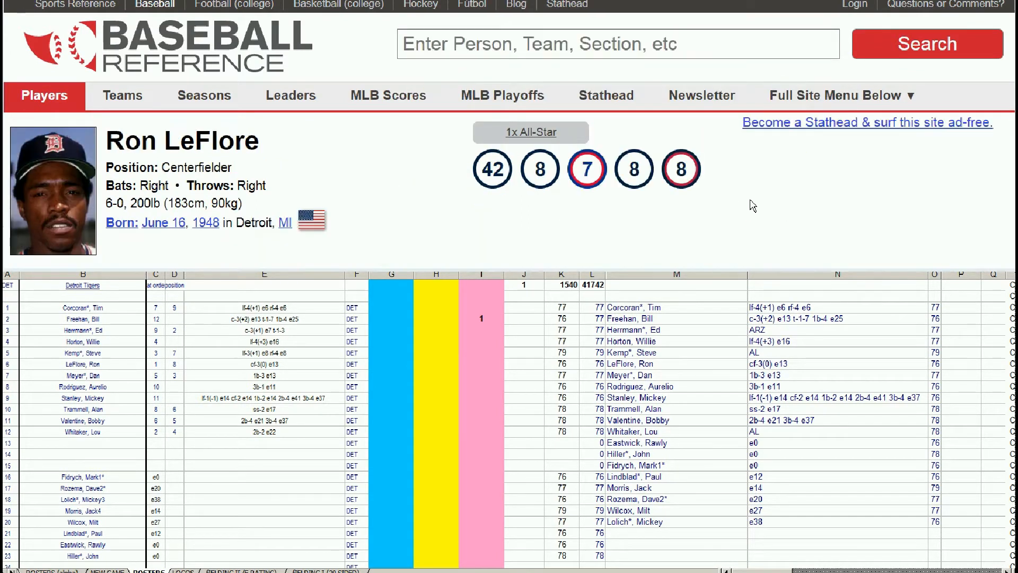
scroll(801, 204, down, 10)
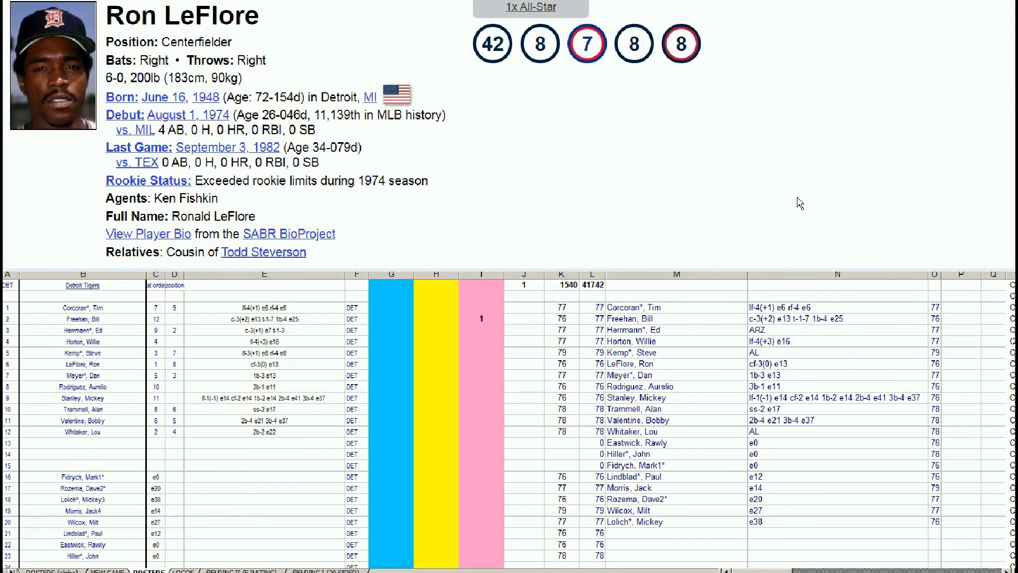
scroll(800, 195, down, 3)
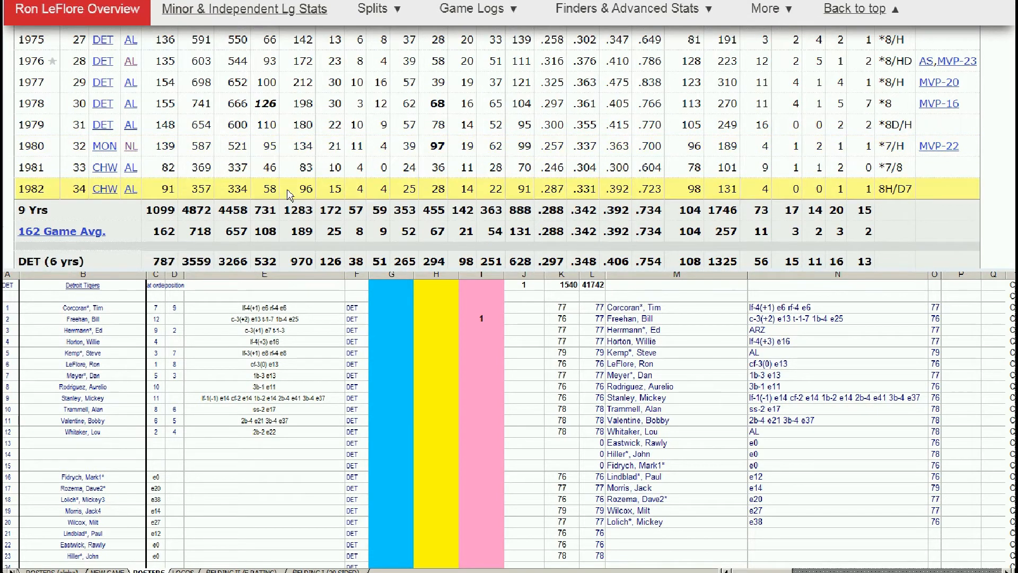
scroll(117, 151, up, 1)
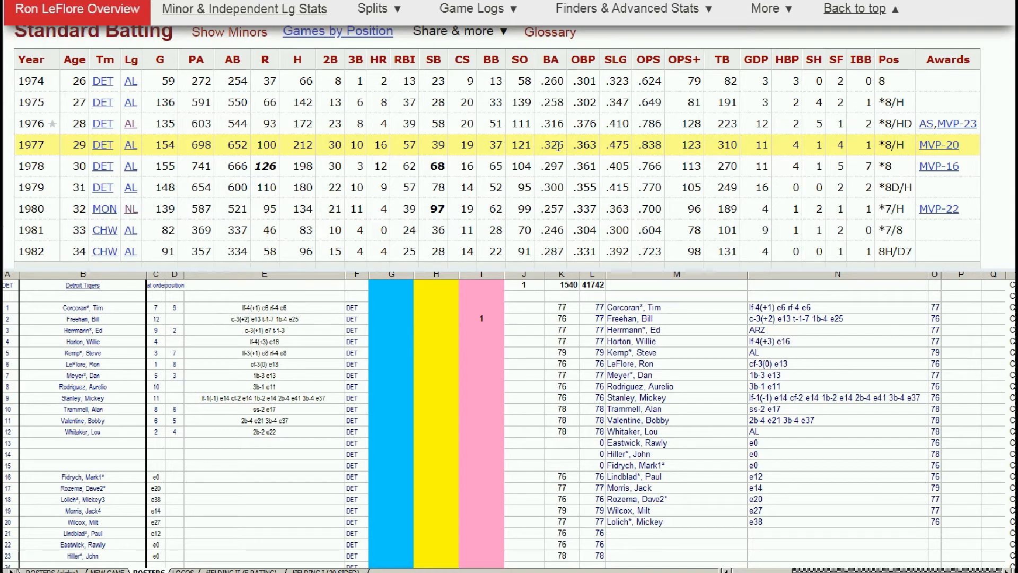
In the Excel roster, enter 10000 in the blue column G for Ron LeFlore.
click(401, 366)
click(382, 346)
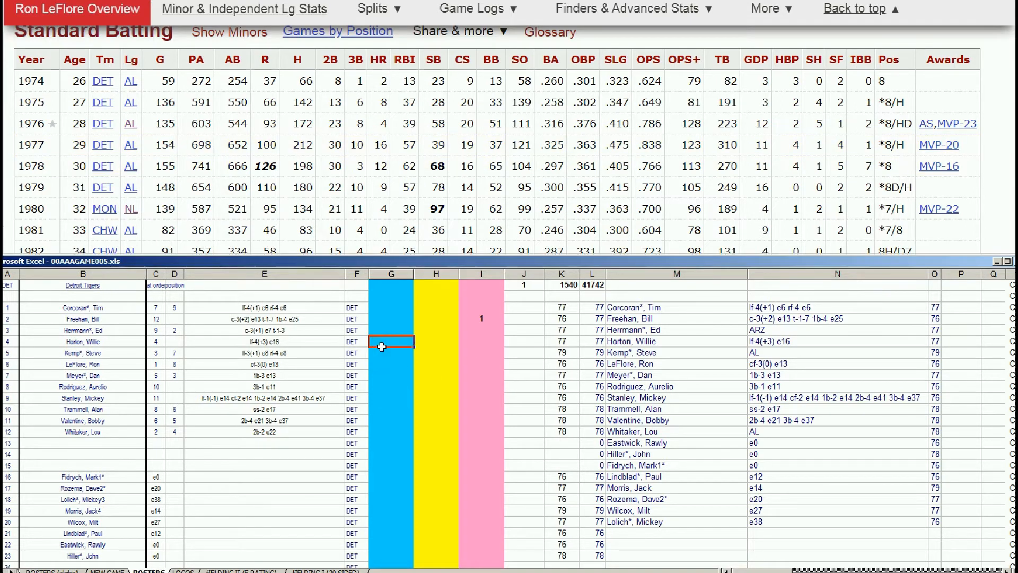
text(10000)
key(Return)
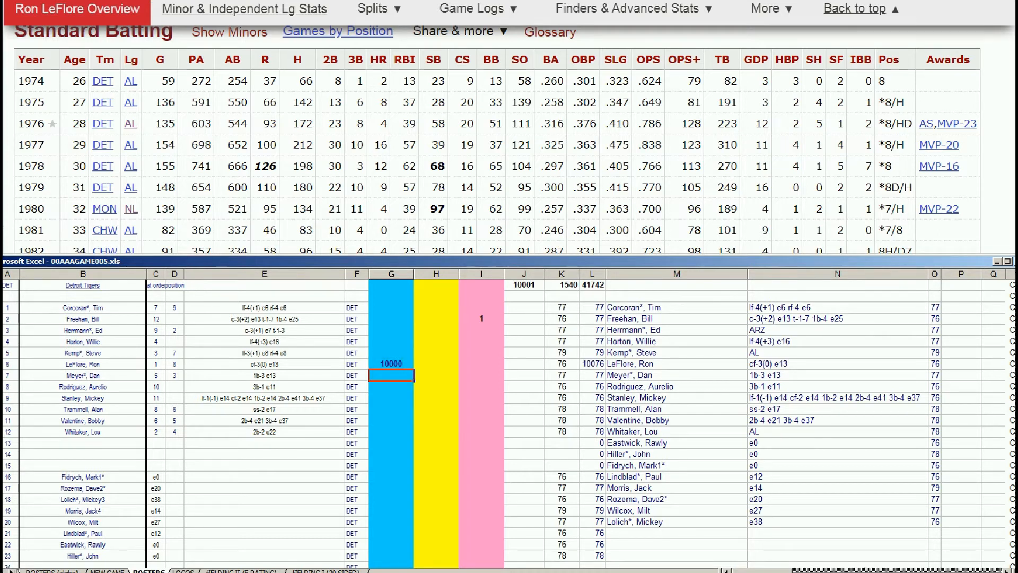
Look up Aurelio Rodríguez on Baseball Reference and examine his yearly standard batting statistics.
click(870, 9)
click(797, 45)
text(aure)
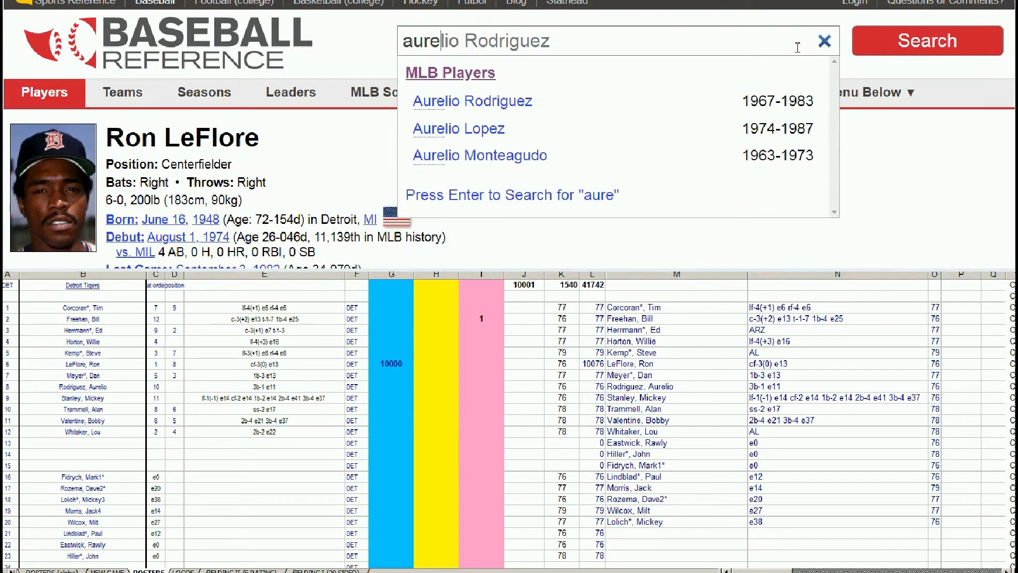
click(502, 107)
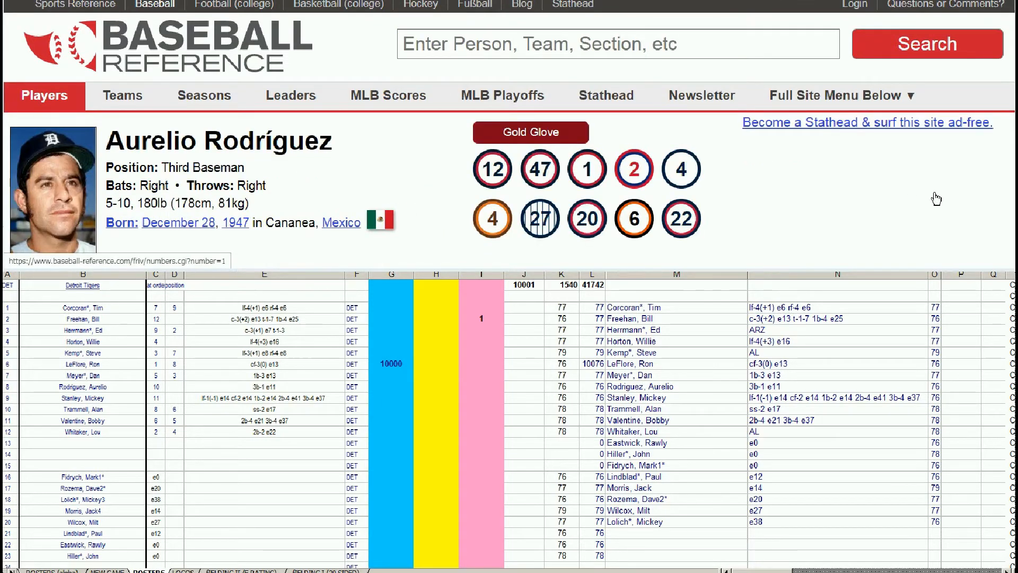
scroll(509, 138, down, 3)
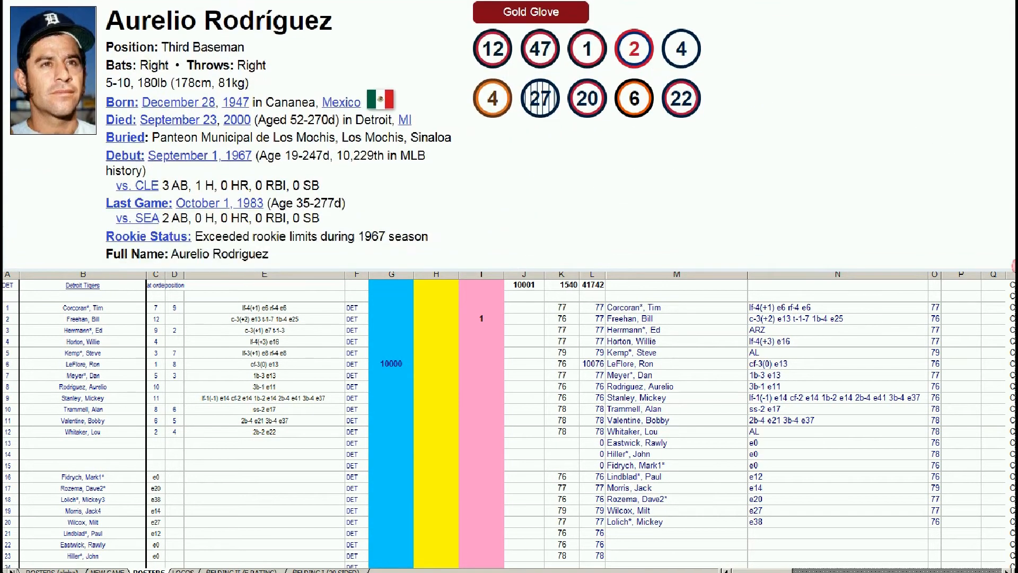
scroll(510, 133, down, 8)
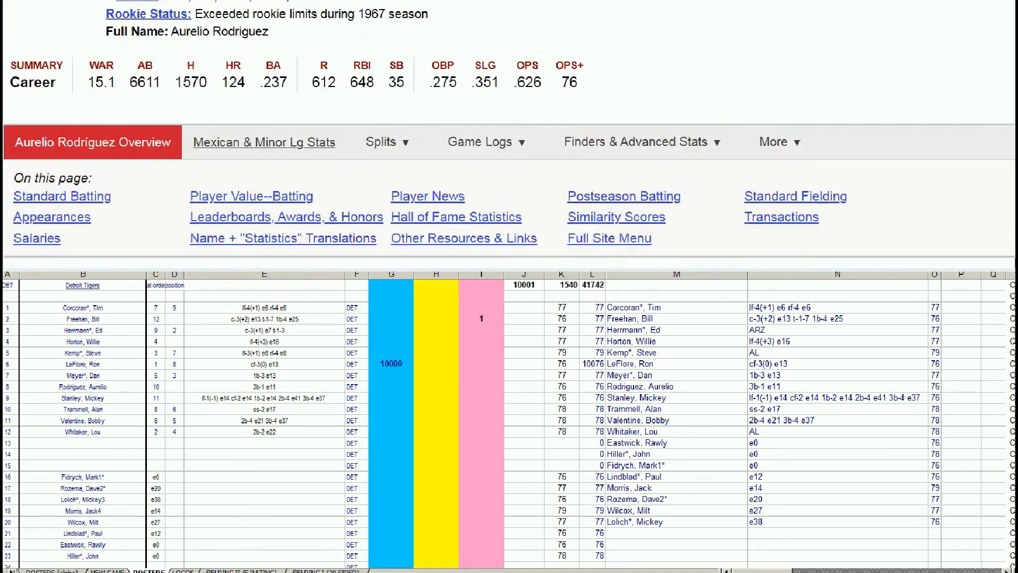
scroll(510, 147, down, 3)
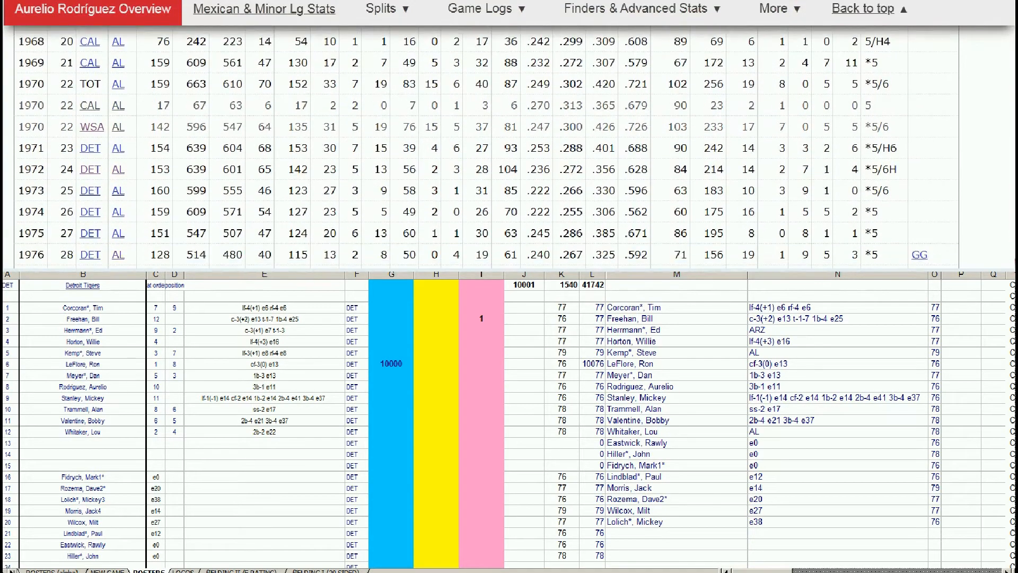
scroll(929, 137, down, 1)
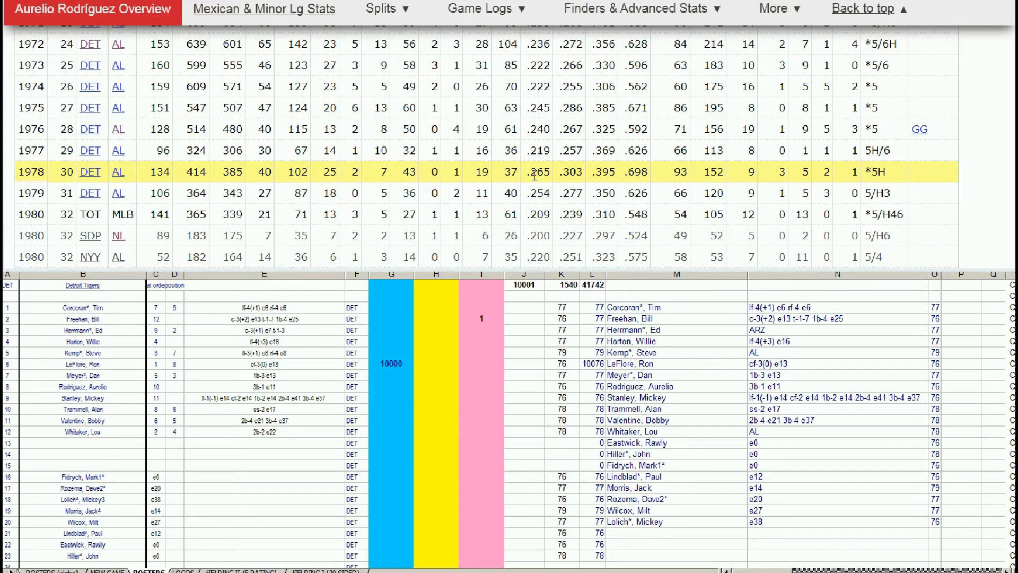
click(404, 376)
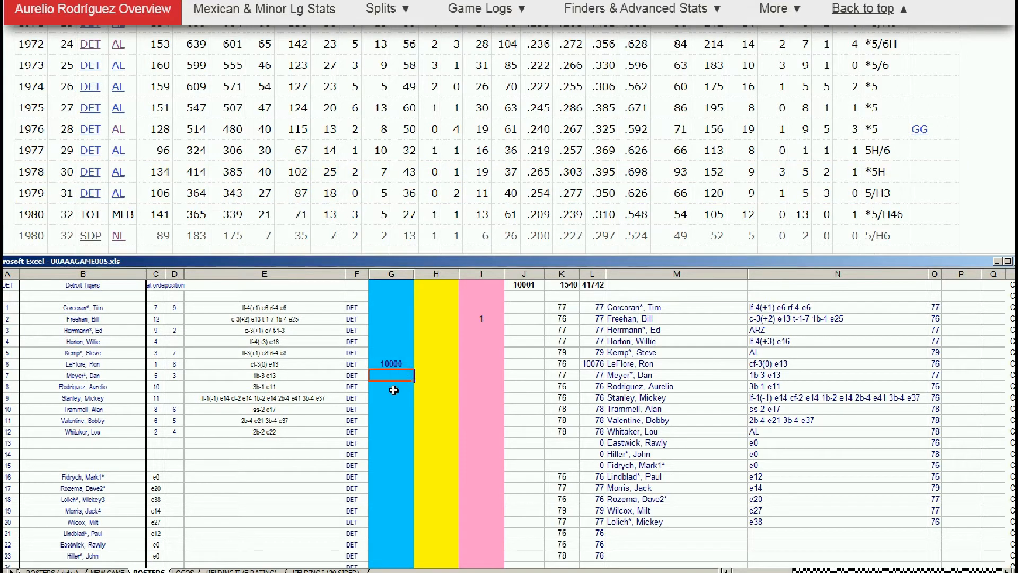
key(Down)
text(10000)
key(Return)
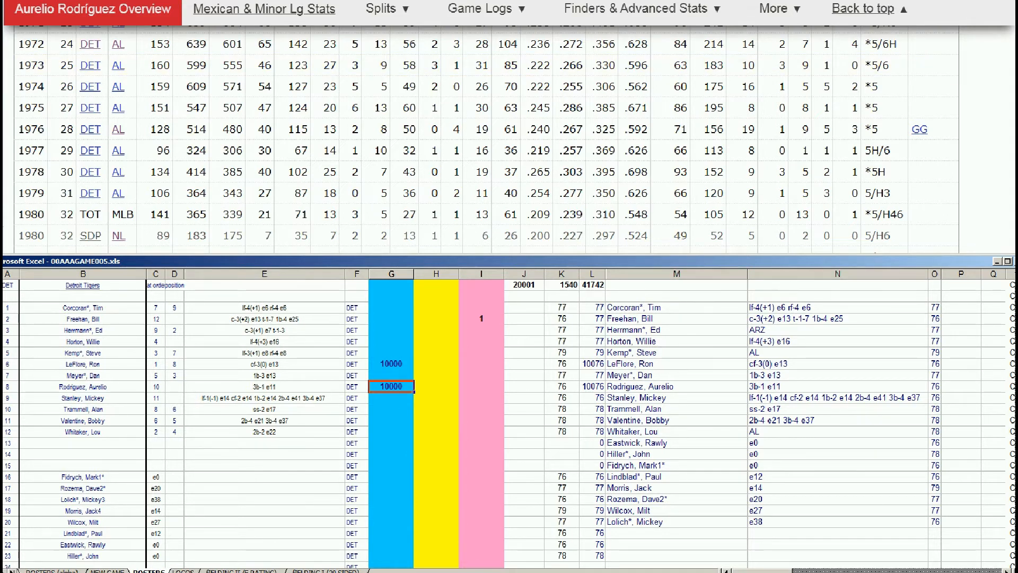
Look up Mickey Stanley on Baseball Reference and examine his yearly standard batting statistics through 1978.
click(863, 9)
click(774, 46)
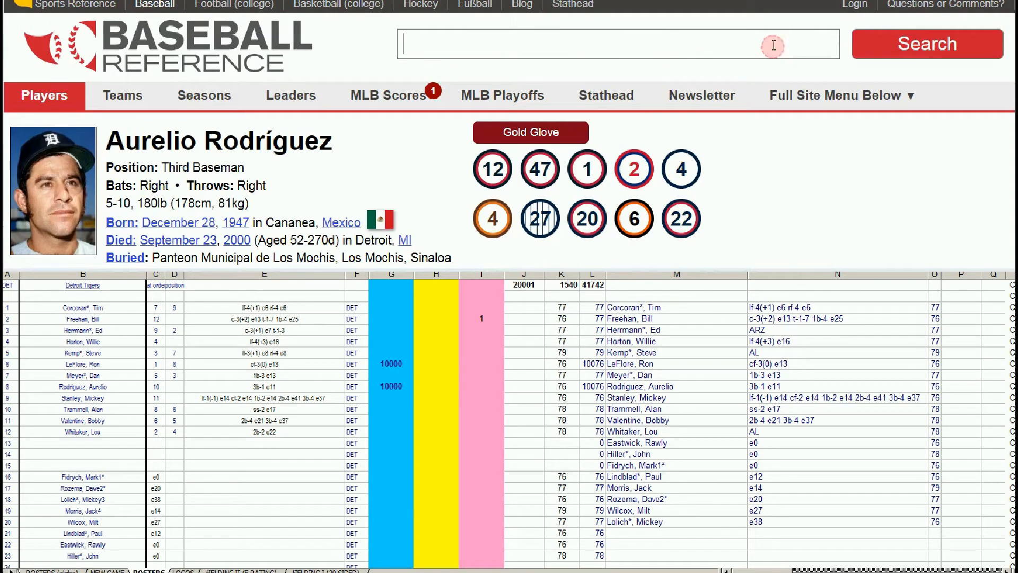
text(mickey st)
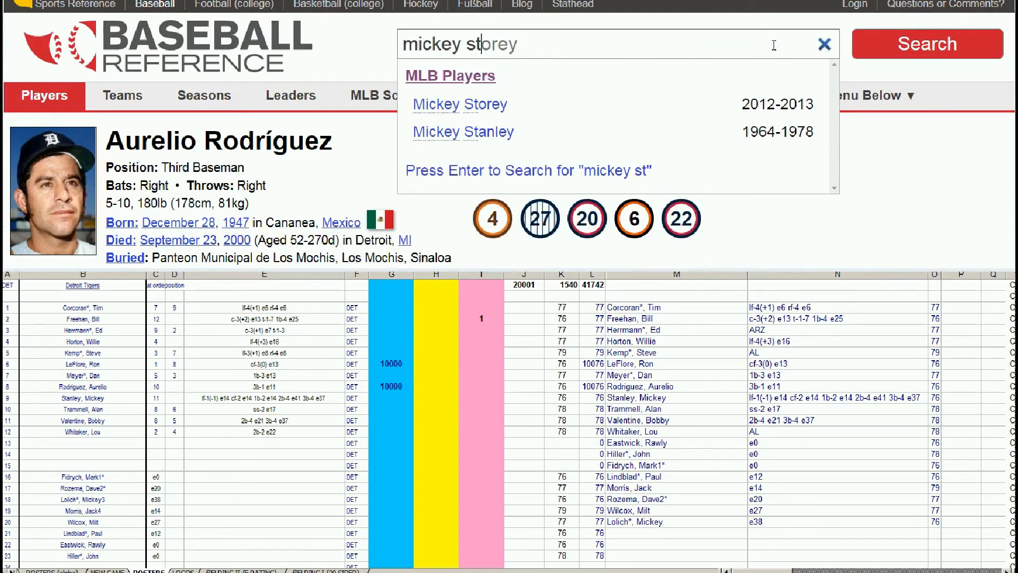
click(499, 132)
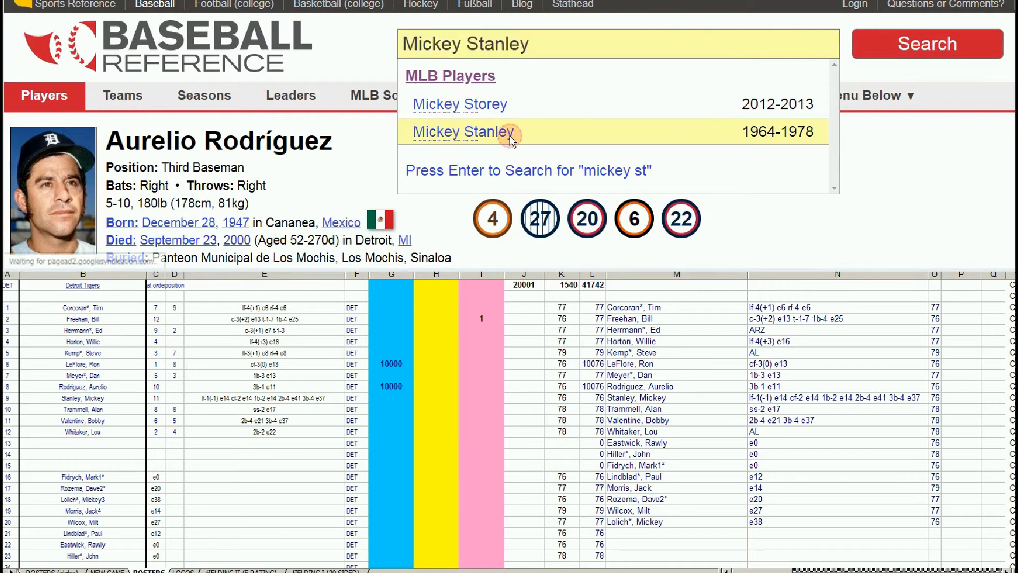
scroll(751, 182, down, 10)
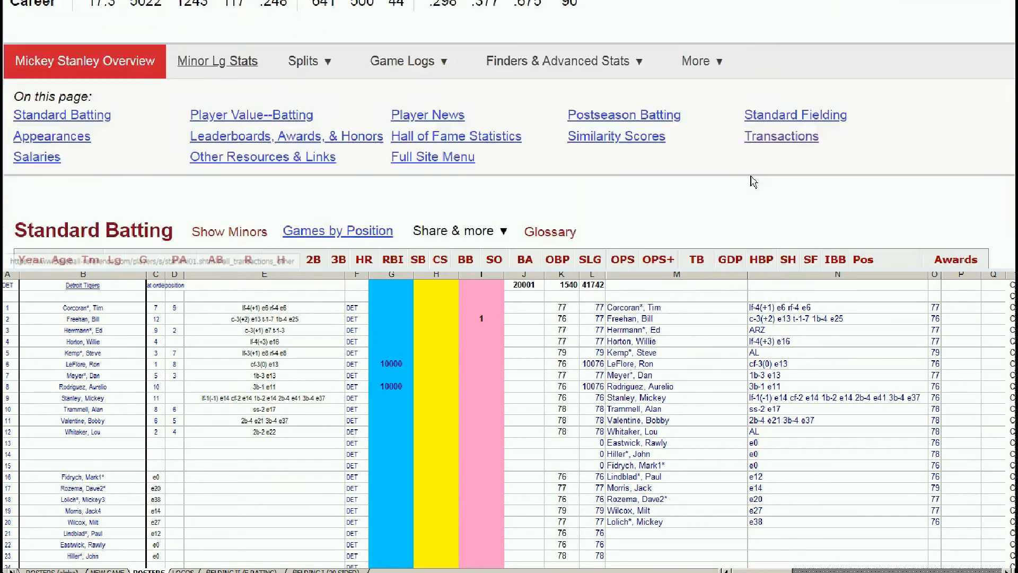
scroll(751, 182, down, 3)
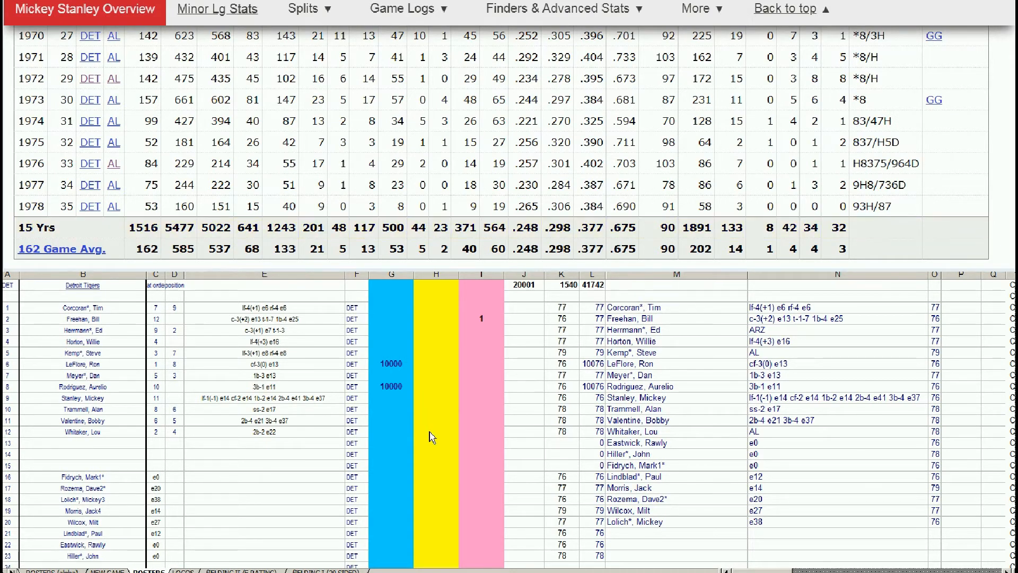
Check Mickey Stanley's 1978 batting line and enter 100 in the yellow column H for him in the Excel roster.
click(41, 207)
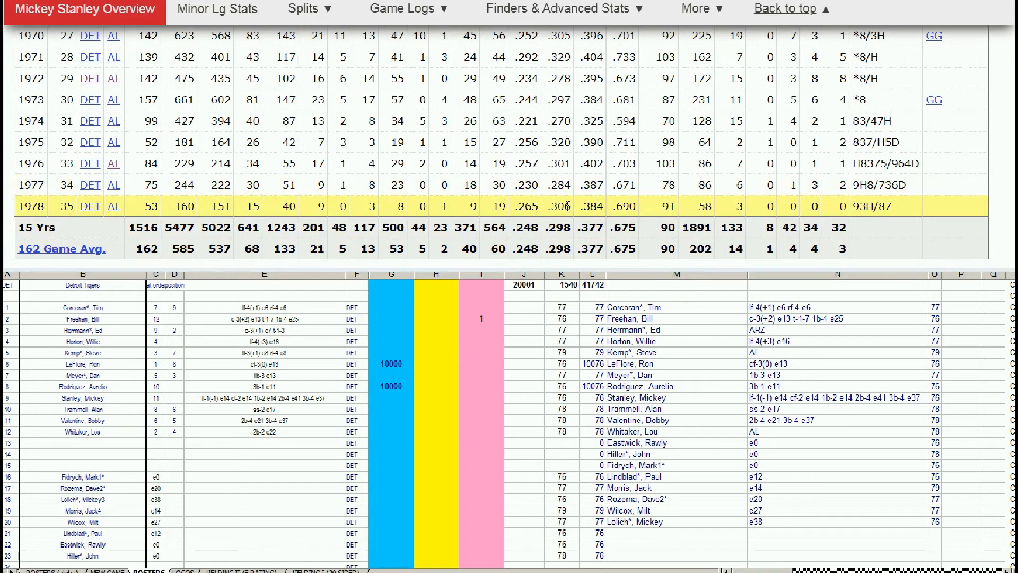
click(528, 187)
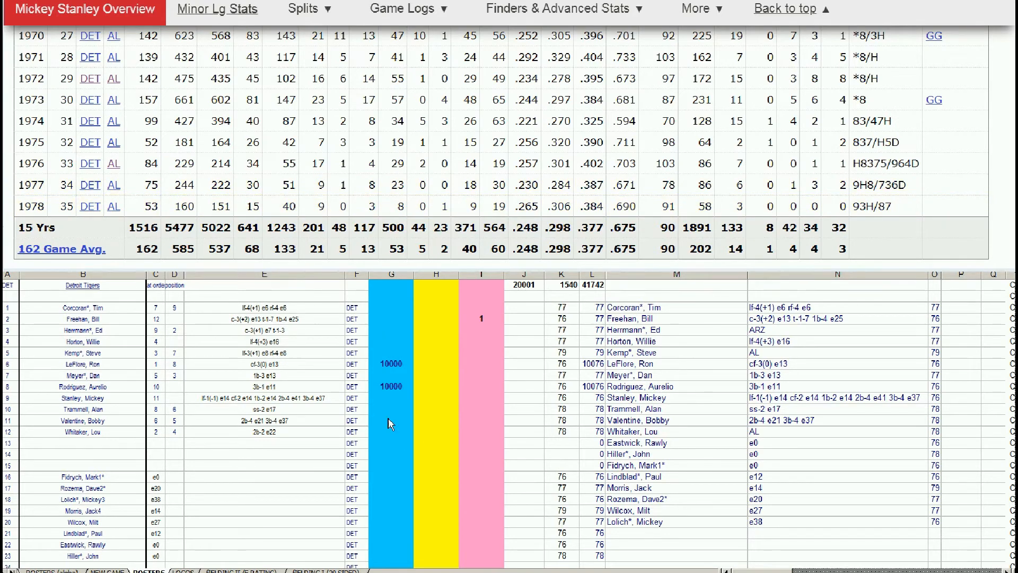
click(427, 399)
click(427, 399)
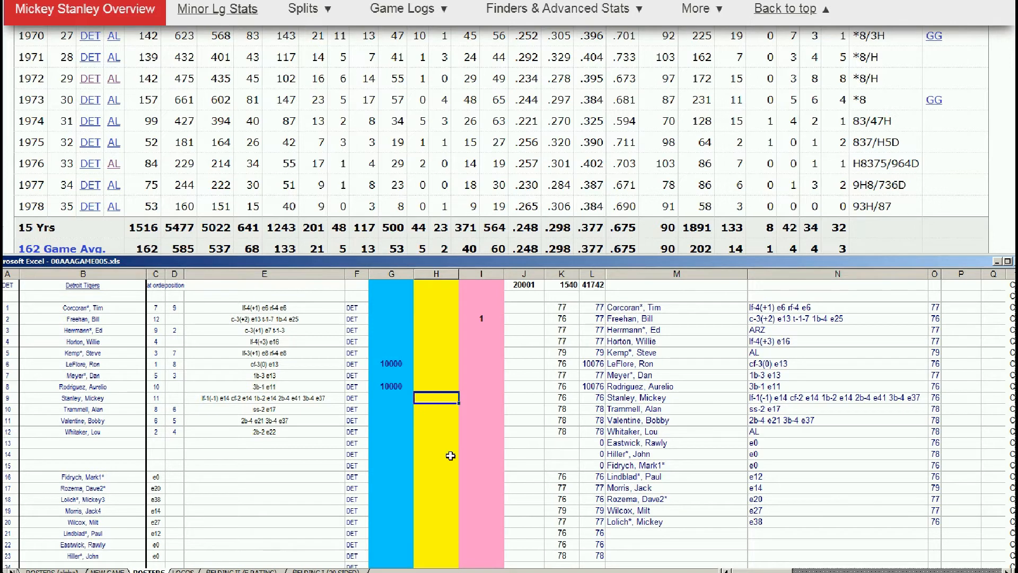
key(Down)
key(Up)
text(100)
key(Return)
click(400, 402)
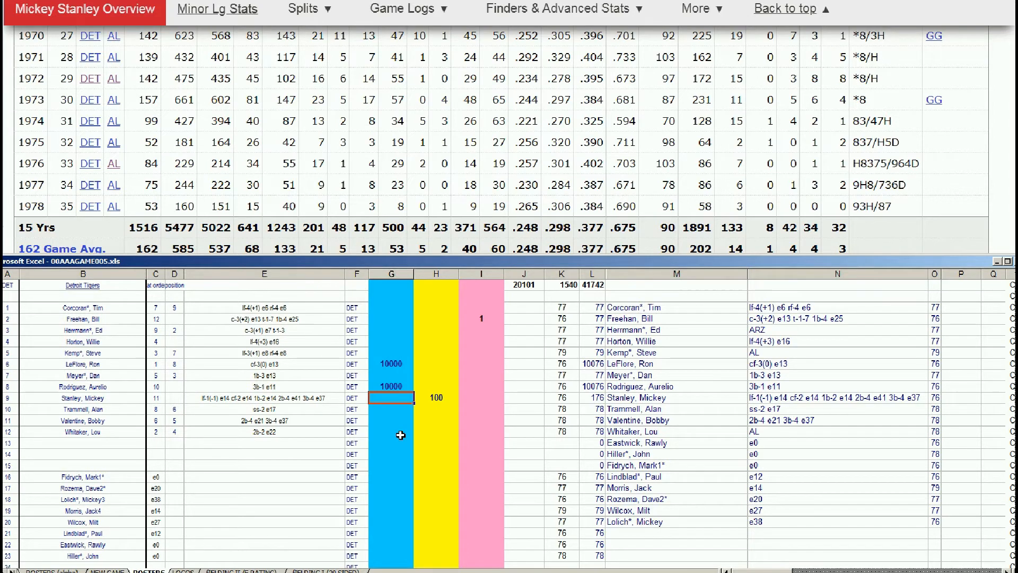
Look up Mark Fidrych on Baseball Reference and examine his yearly standard pitching statistics.
drag(1017, 45, 1017, 6)
click(660, 41)
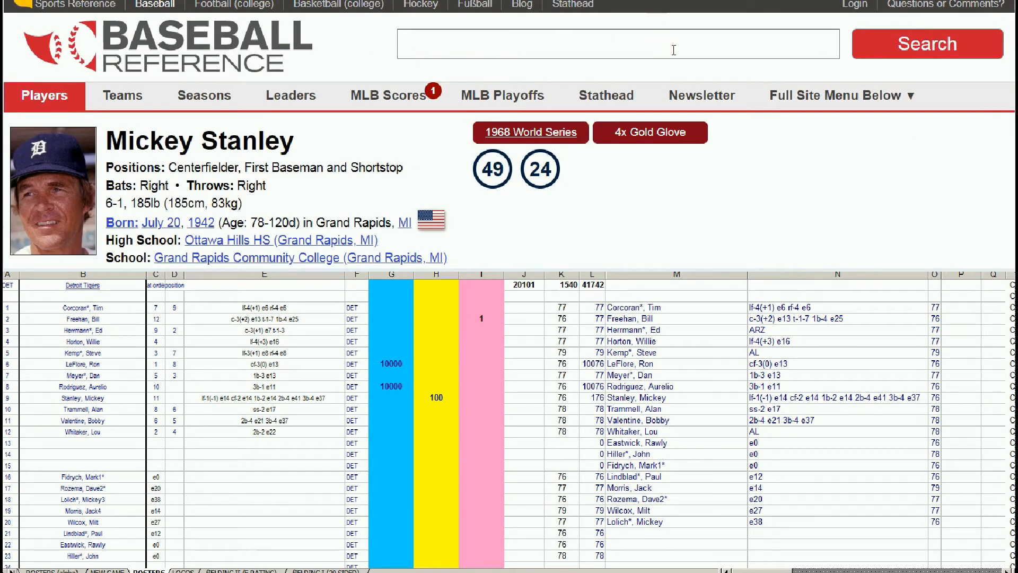
text(fidy)
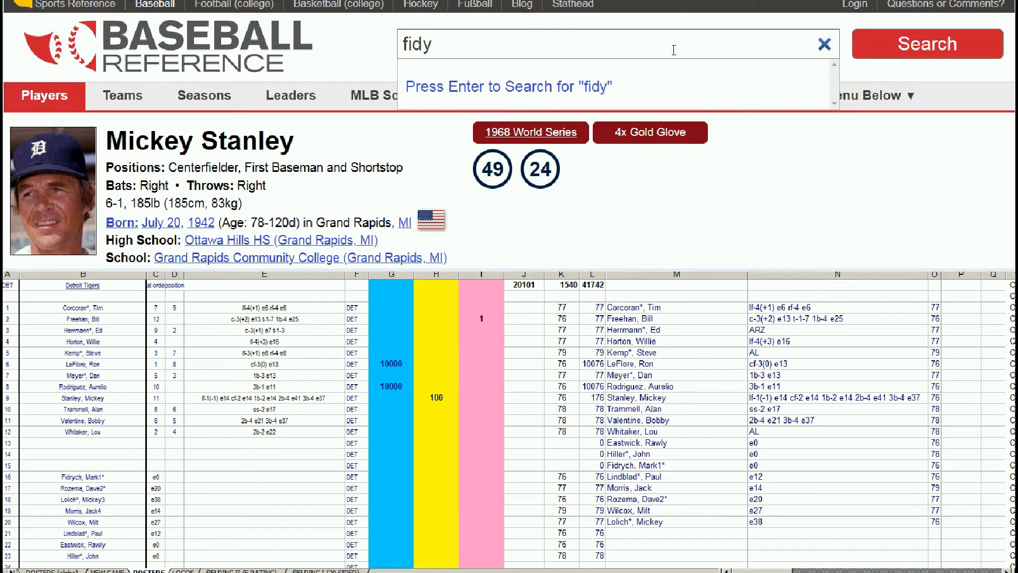
key(BackSpace)
key(Up)
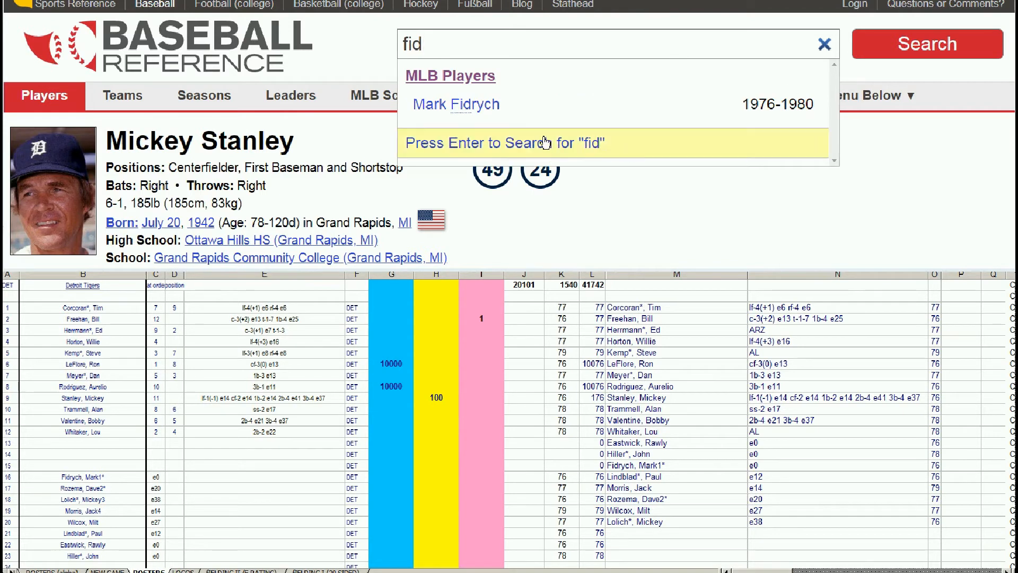
click(484, 106)
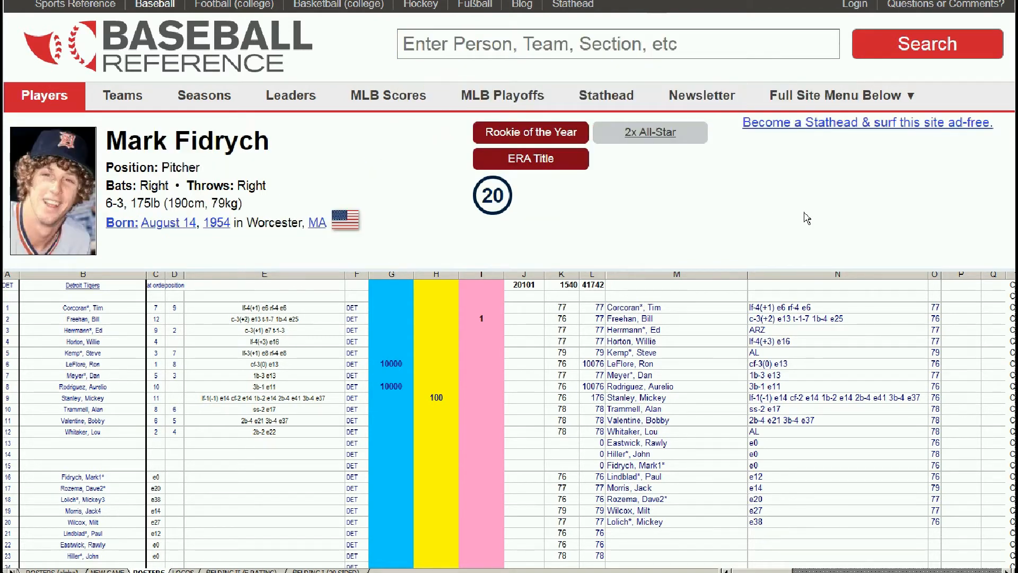
scroll(510, 129, down, 6)
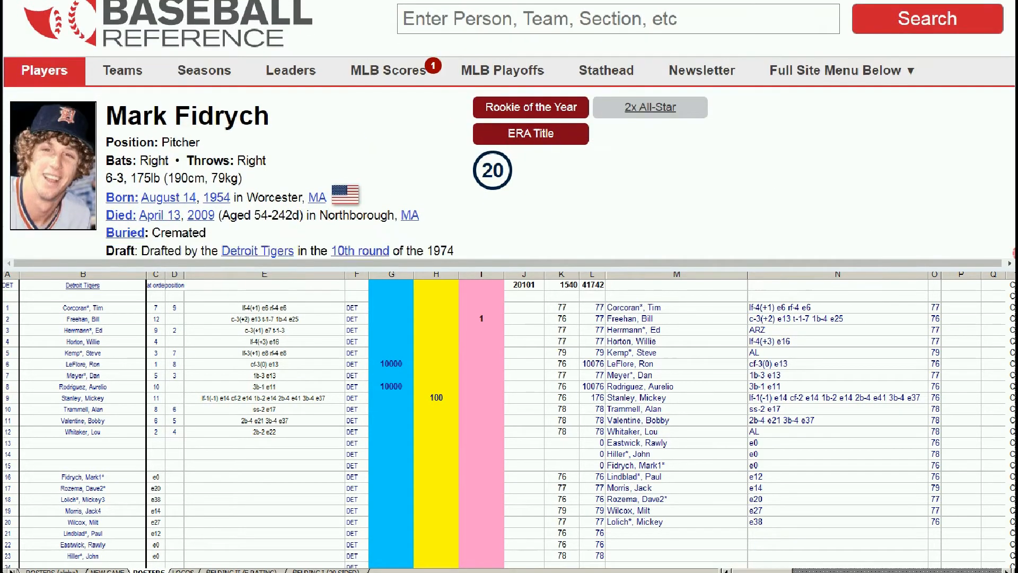
scroll(509, 129, down, 5)
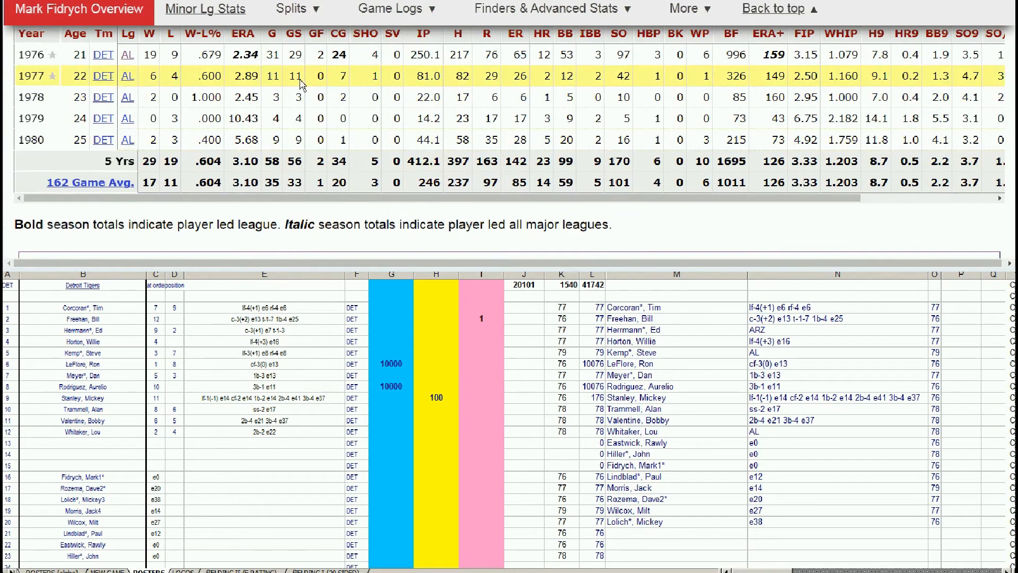
mouse_move(256, 72)
mouse_move(250, 89)
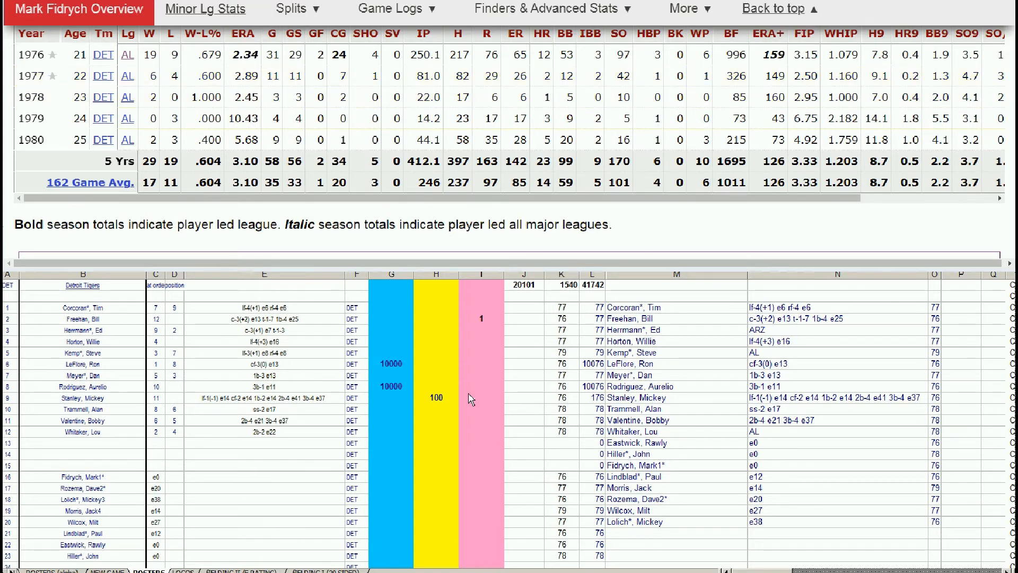
In the Excel roster, enter 10000 in the blue column G for Mark Fidrych.
click(384, 473)
click(384, 473)
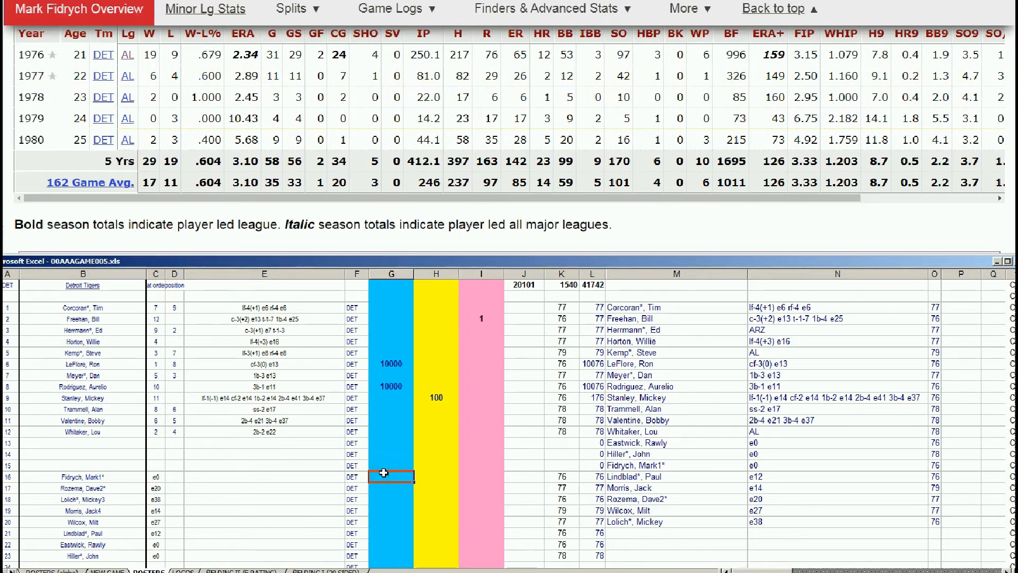
text(10000)
key(Return)
Look up Mickey Lolich on Baseball Reference and examine his yearly standard pitching statistics, especially the 1978 season.
drag(1016, 53, 1016, 28)
click(832, 46)
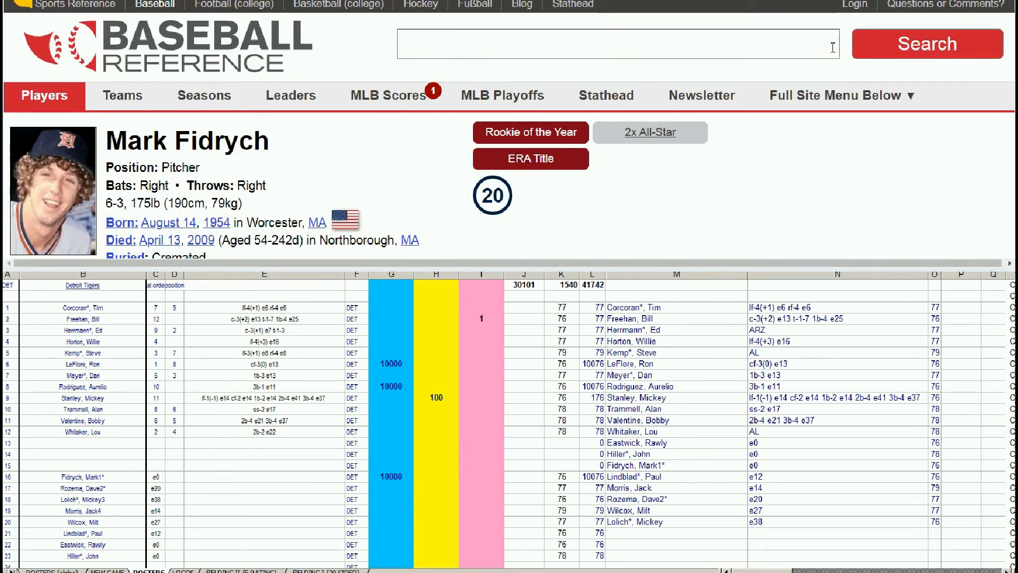
text(lolich)
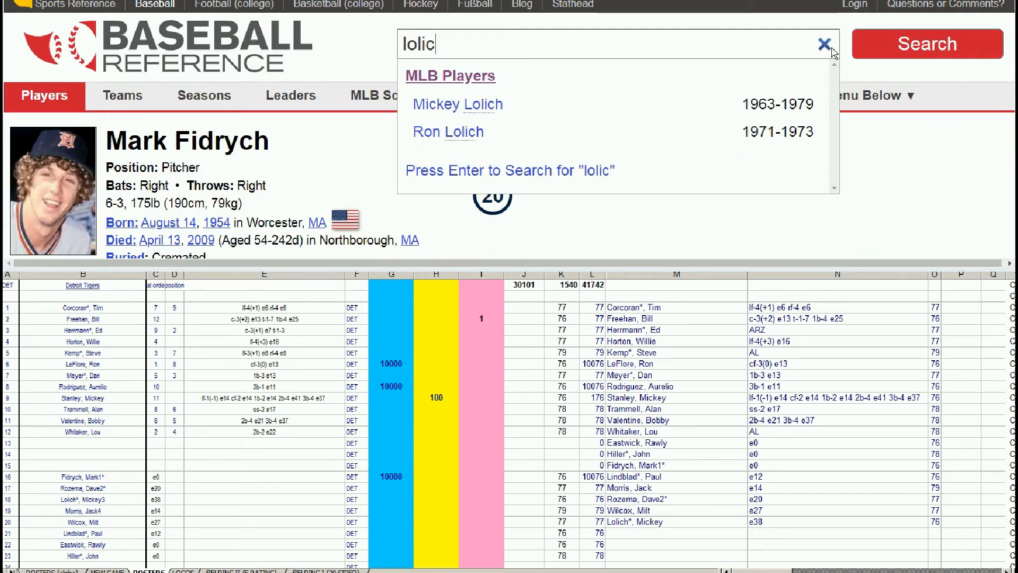
click(489, 107)
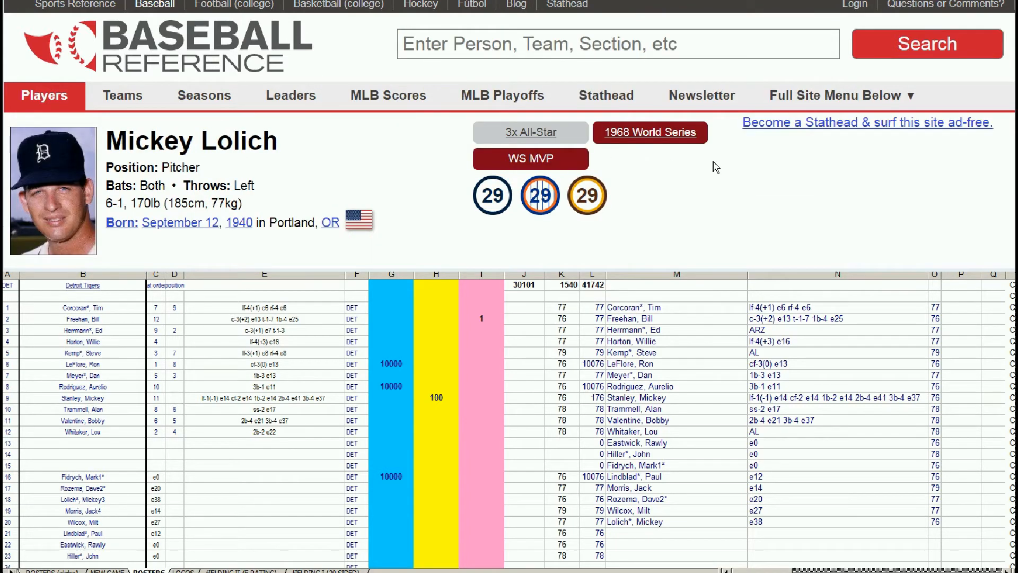
scroll(716, 168, down, 2)
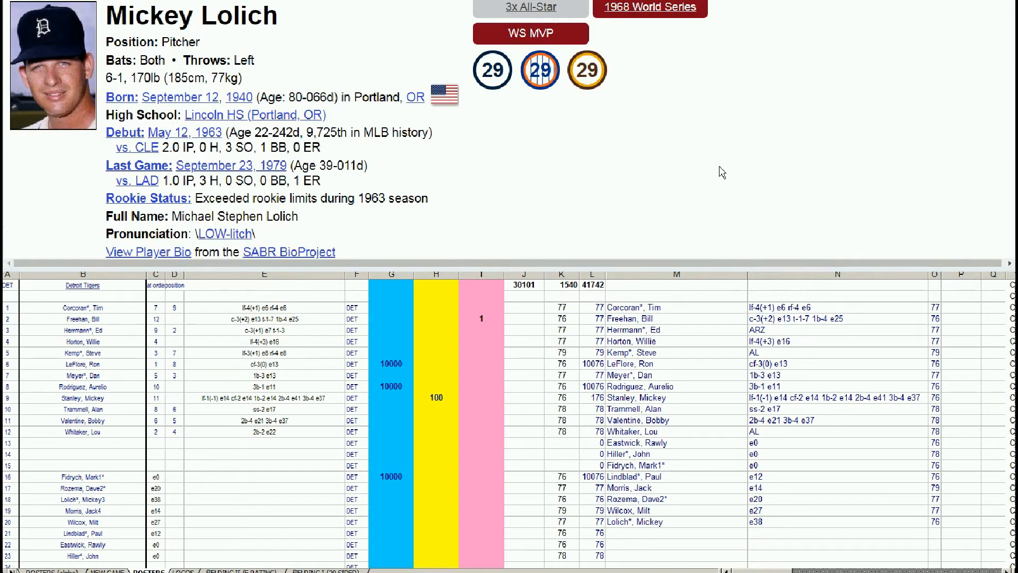
scroll(722, 172, down, 3)
scroll(722, 173, down, 8)
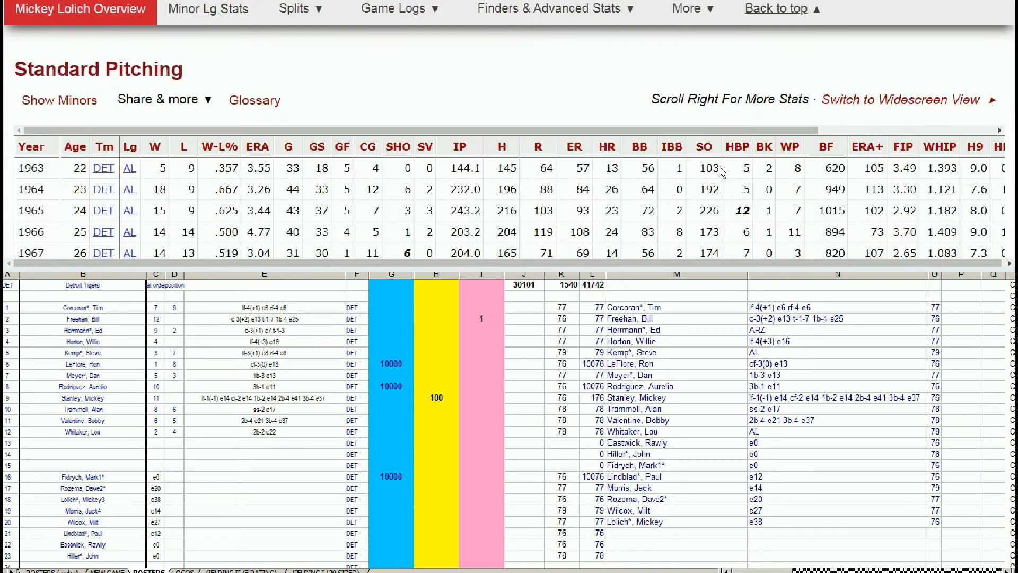
scroll(722, 173, down, 2)
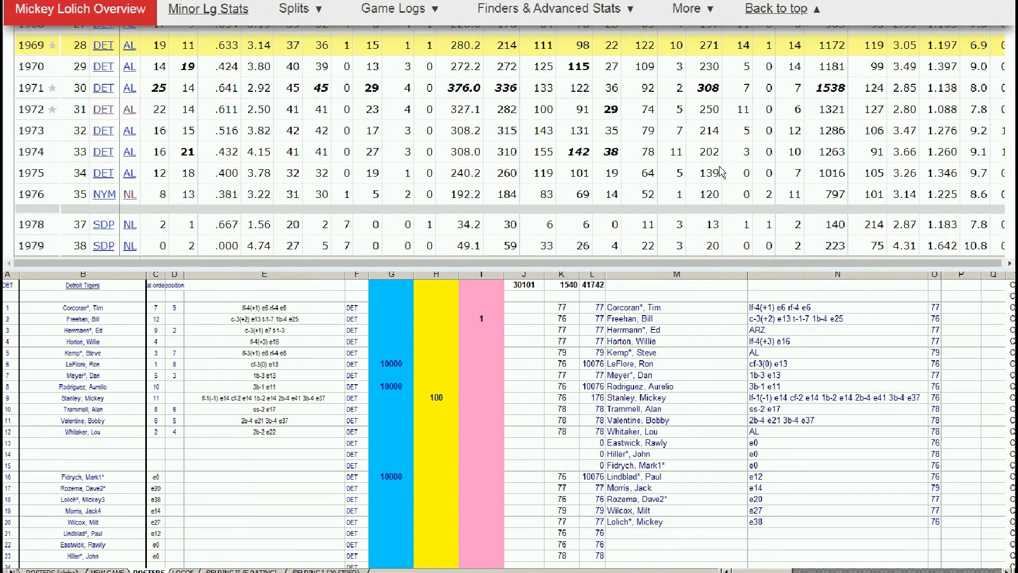
scroll(722, 173, down, 1)
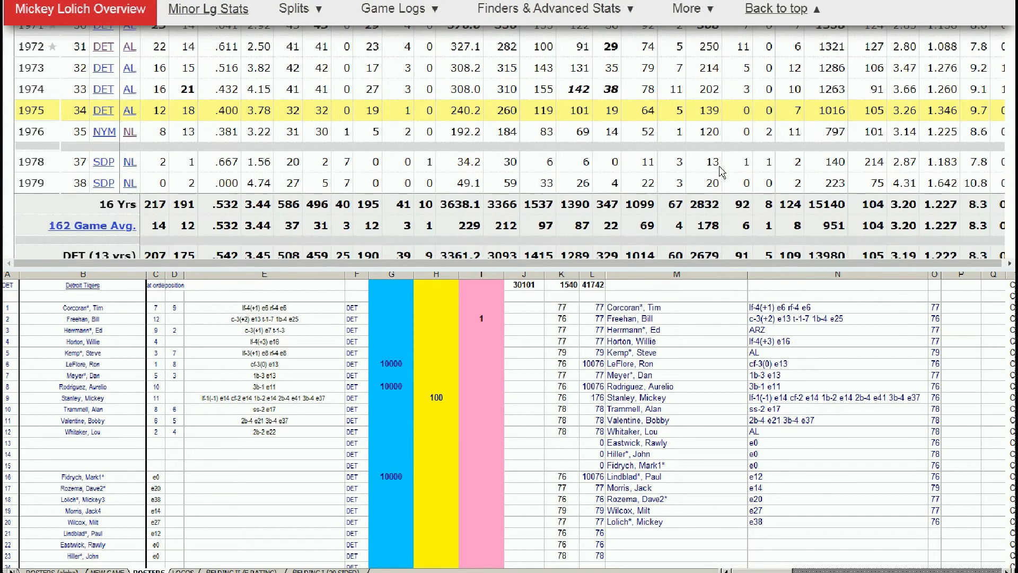
click(175, 164)
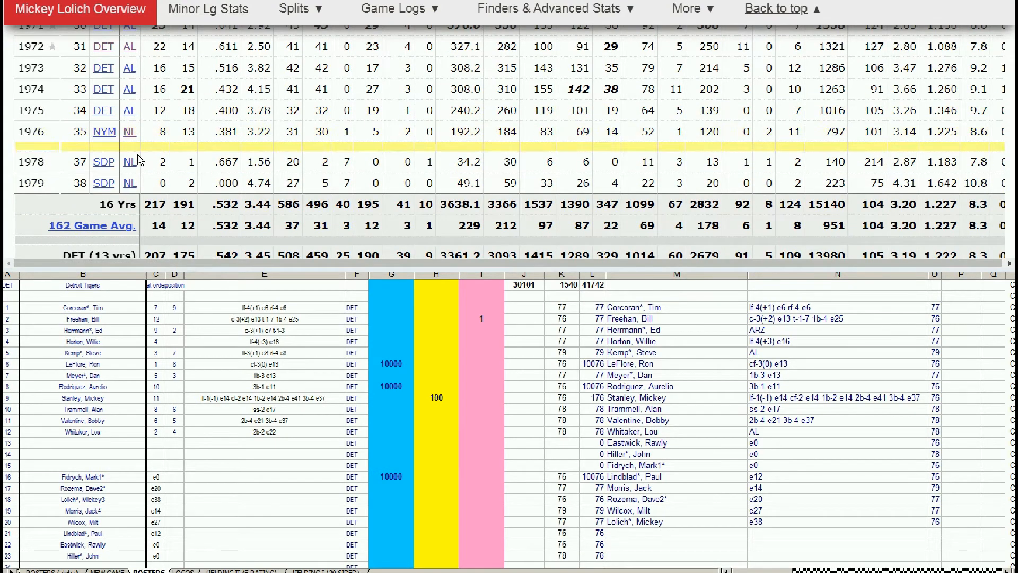
mouse_move(249, 169)
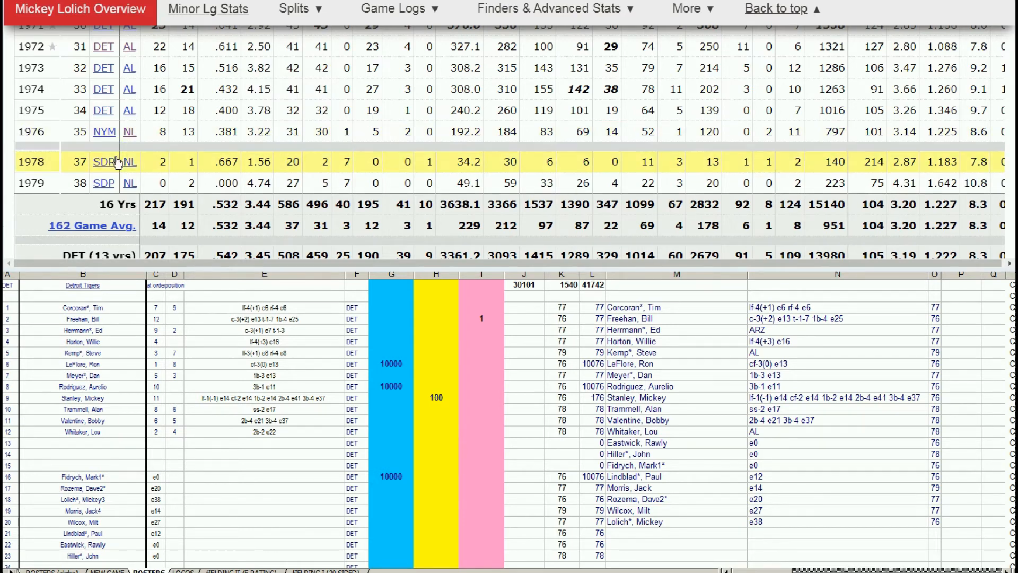
mouse_move(253, 160)
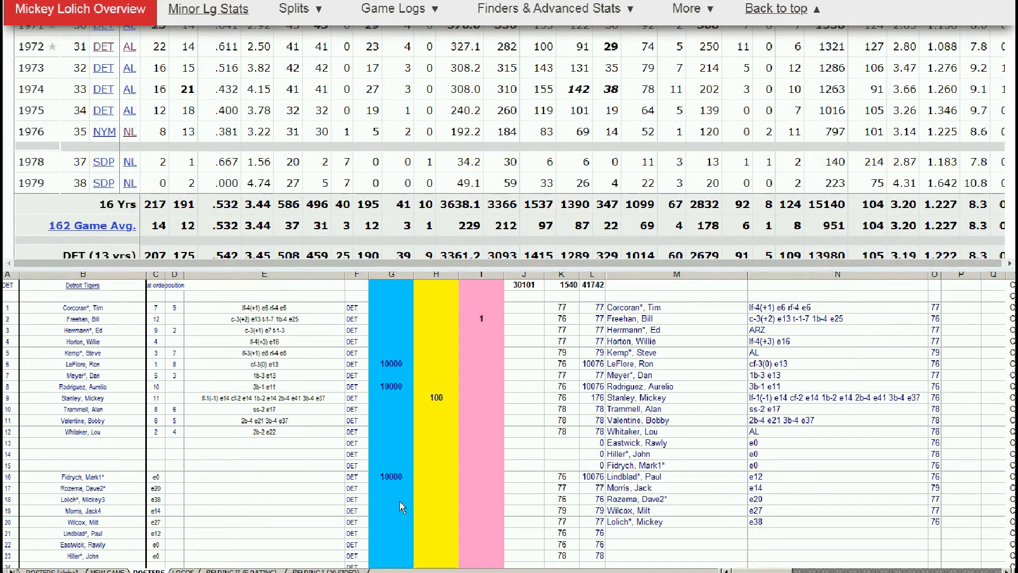
In the Excel roster, enter 10000 in the blue column G for Mickey Lolich.
click(424, 486)
click(430, 488)
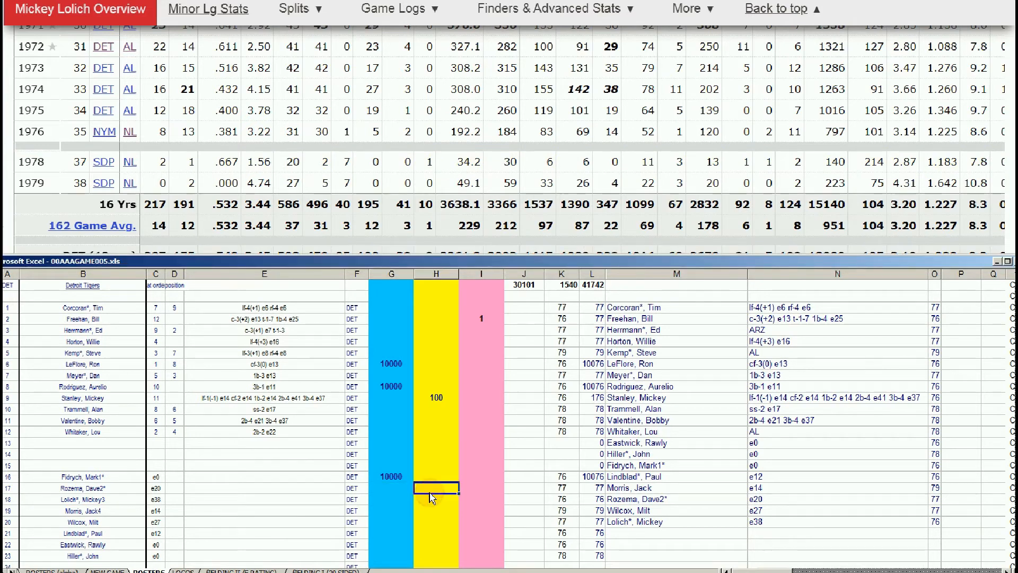
key(Down)
key(Down)
key(Up)
key(Up)
key(Up)
key(Down)
key(Down)
key(Left)
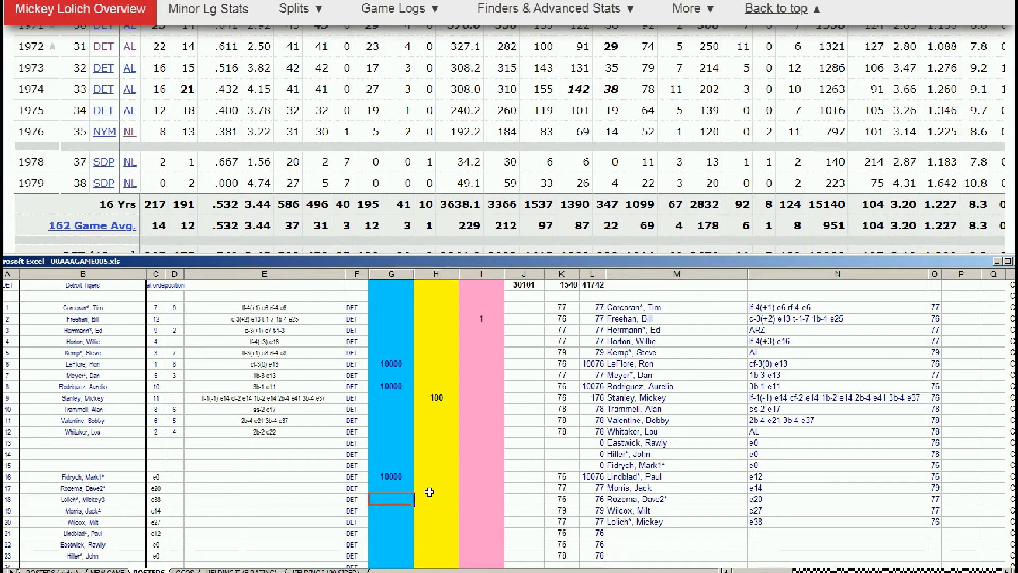
text(10000)
key(Return)
click(75, 165)
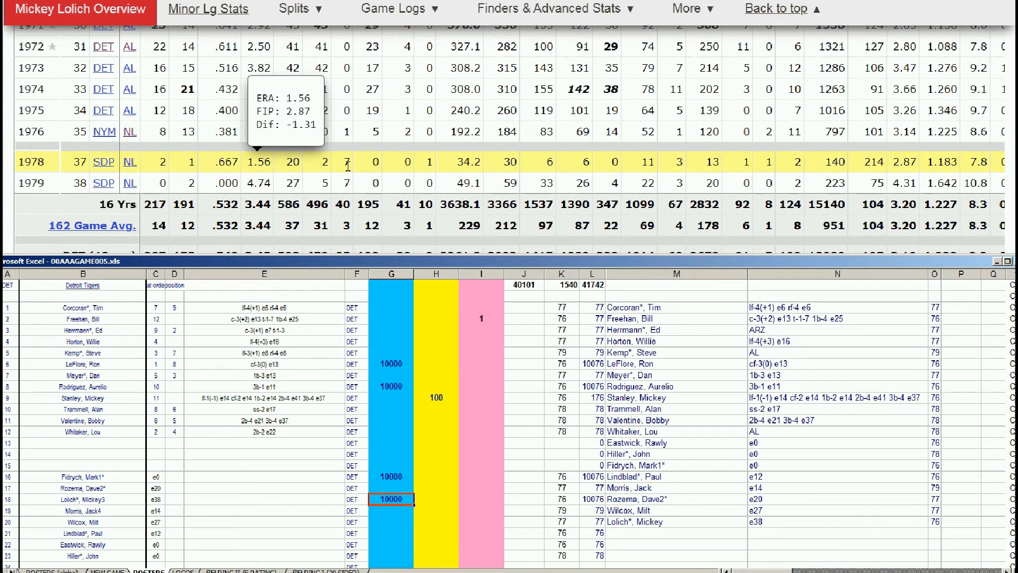
Look up Paul Lindblad on Baseball Reference and examine his yearly standard pitching statistics through 1978.
click(776, 9)
click(685, 47)
text(ling)
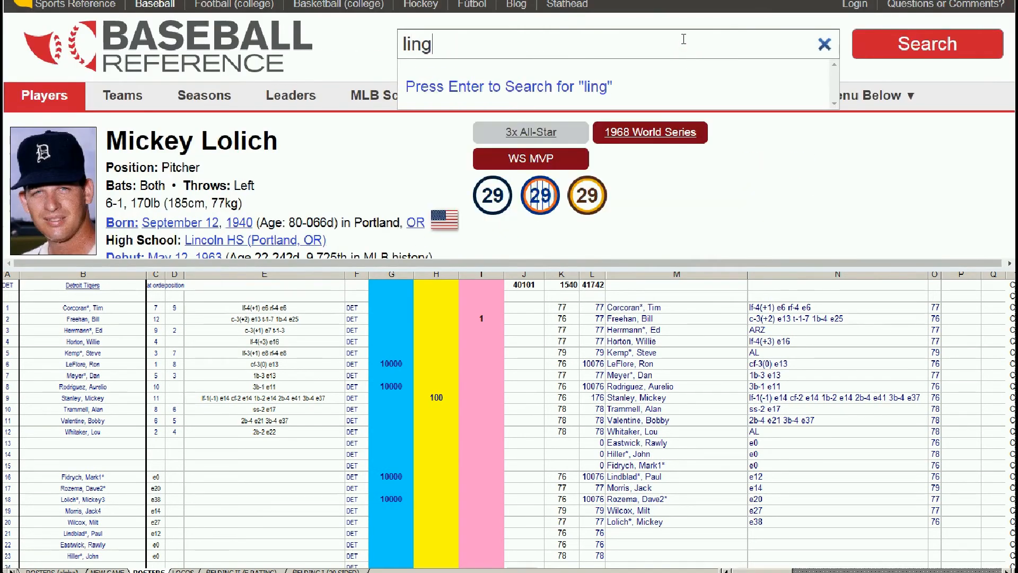
key(BackSpace)
text(d)
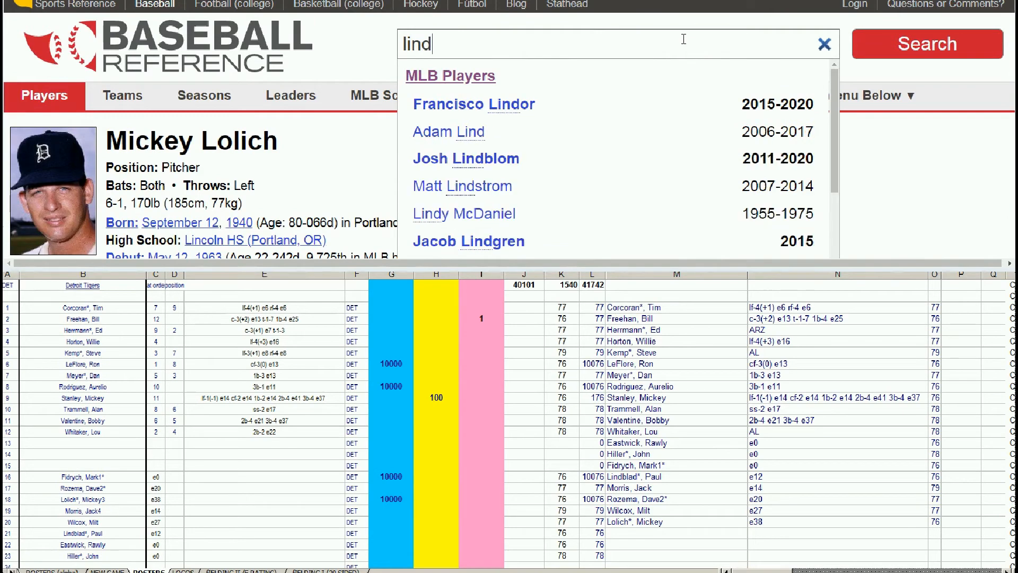
text(b)
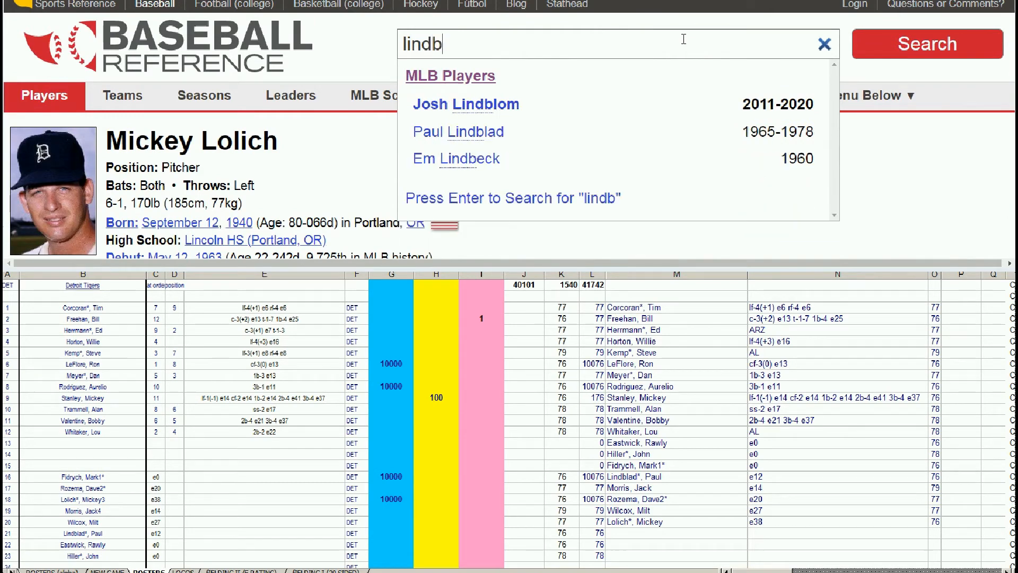
click(510, 136)
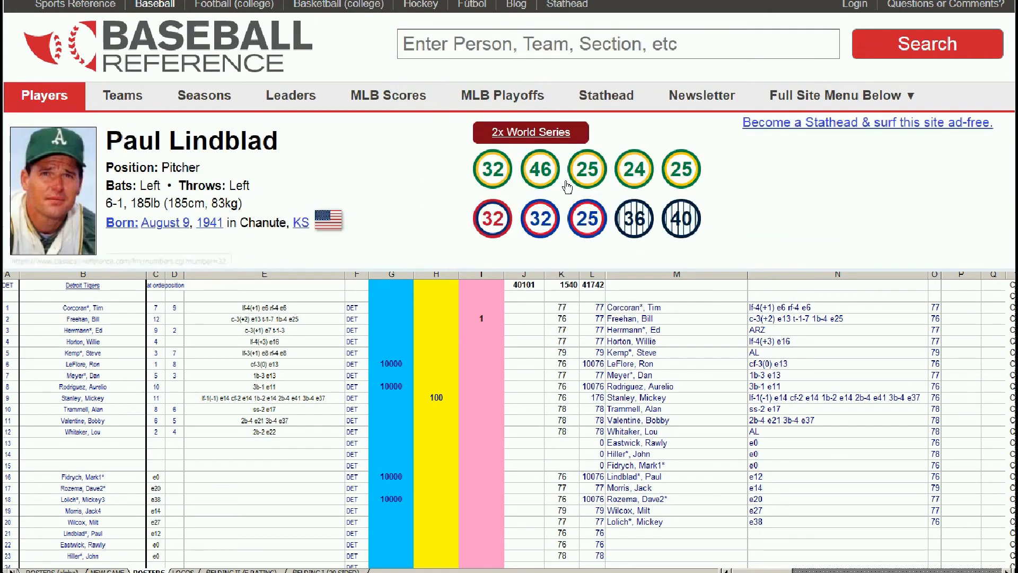
scroll(606, 159, down, 10)
scroll(607, 159, down, 7)
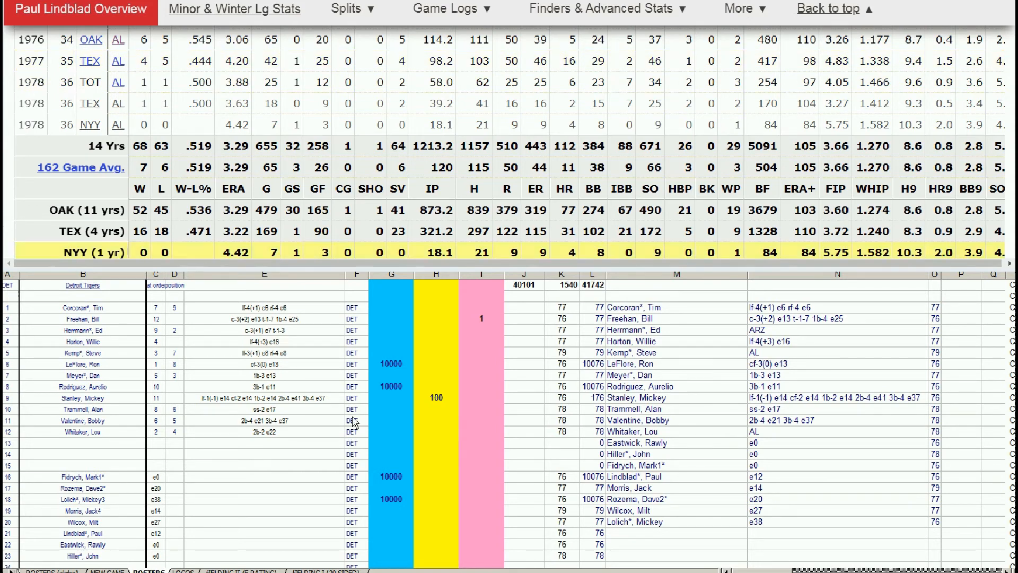
In the Excel roster, enter 100 in the yellow column H for Paul Lindblad.
click(421, 508)
key(Down)
key(Down)
key(Right)
key(Down)
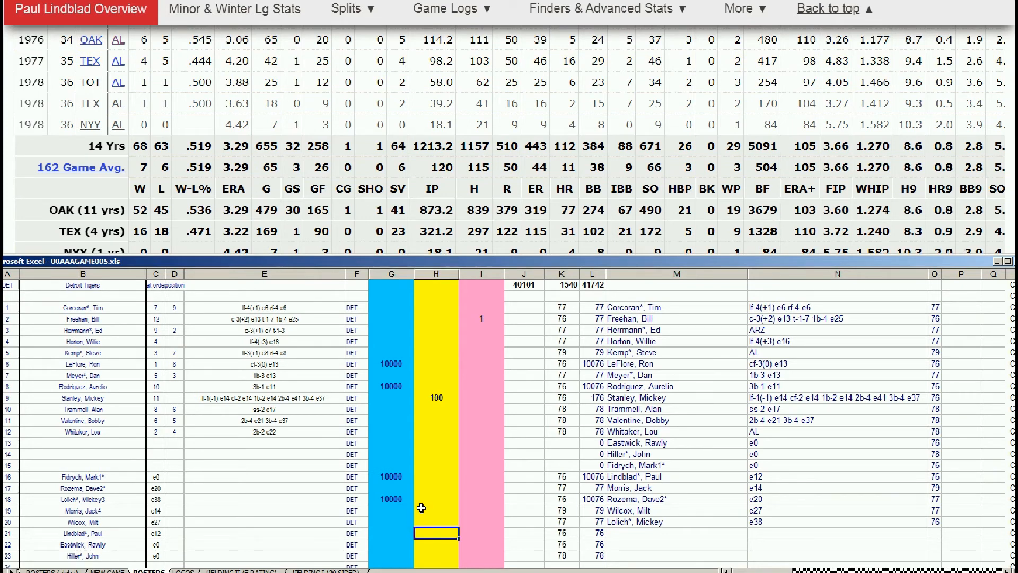
text(100)
key(Up)
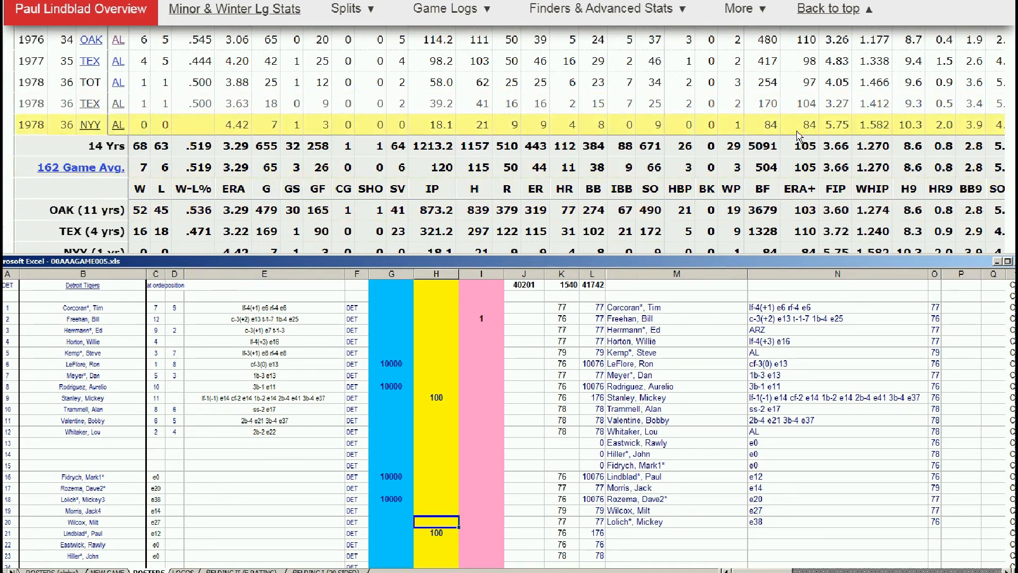
Look up Rawly Eastwick on Baseball Reference and examine his yearly standard pitching statistics from 1975 through 1980.
drag(1016, 58, 1016, 32)
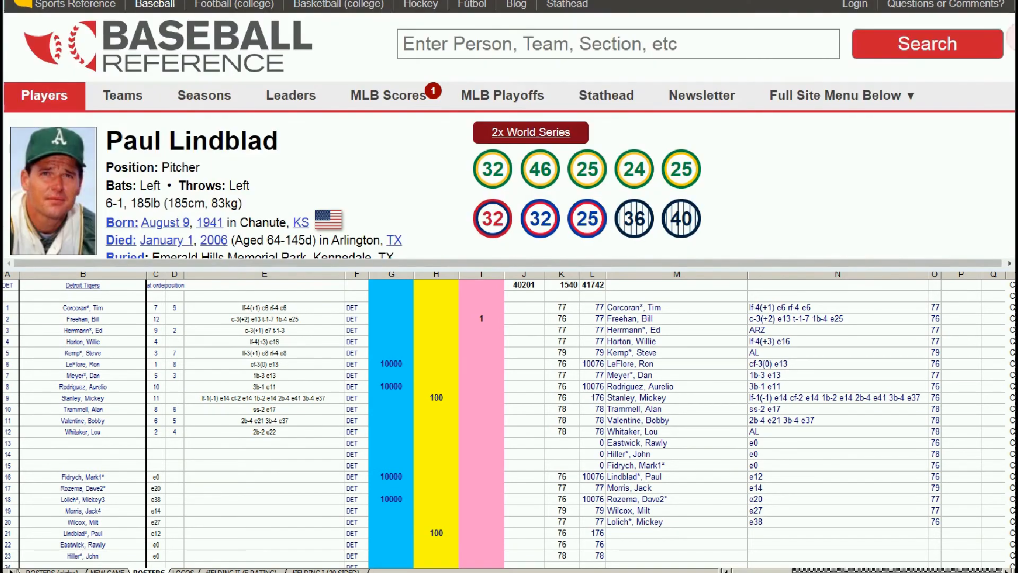
click(816, 55)
text(eastwick)
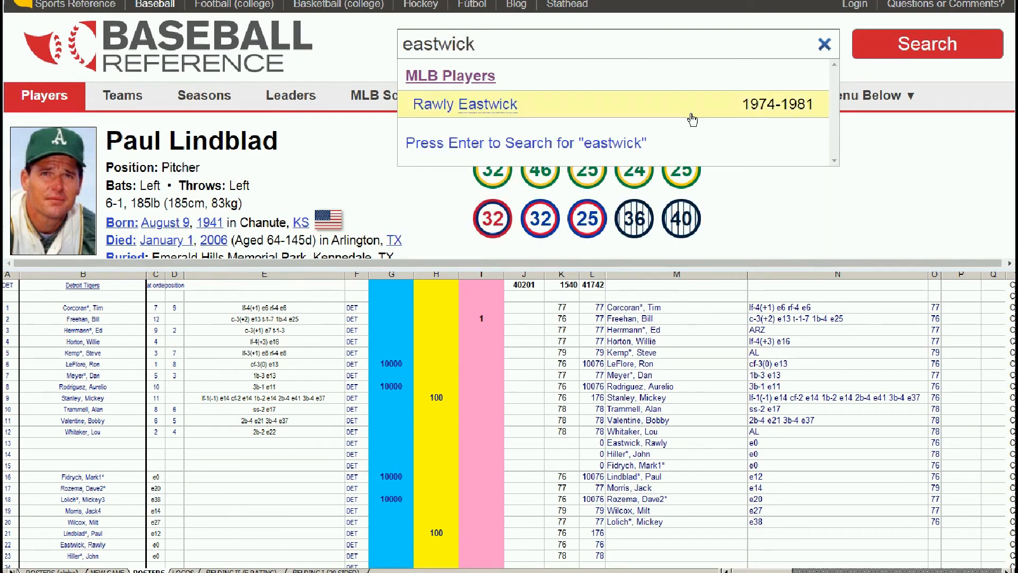
click(524, 105)
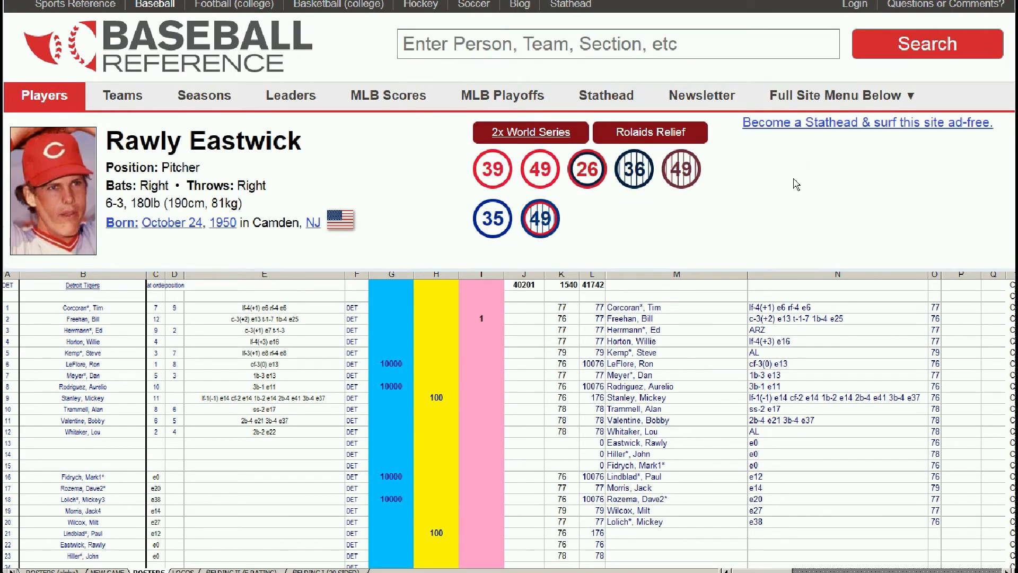
mouse_move(554, 177)
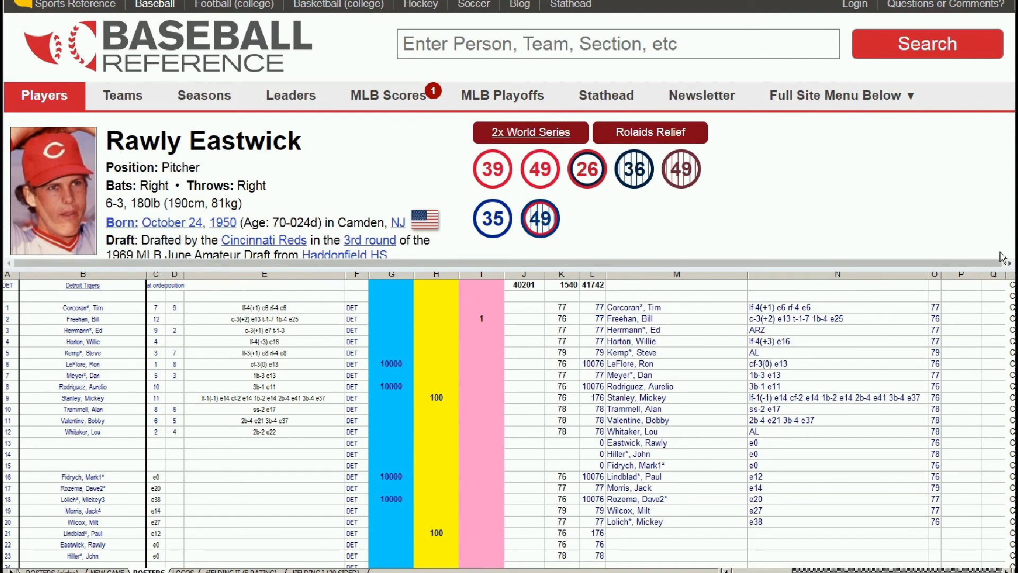
scroll(1009, 258, down, 5)
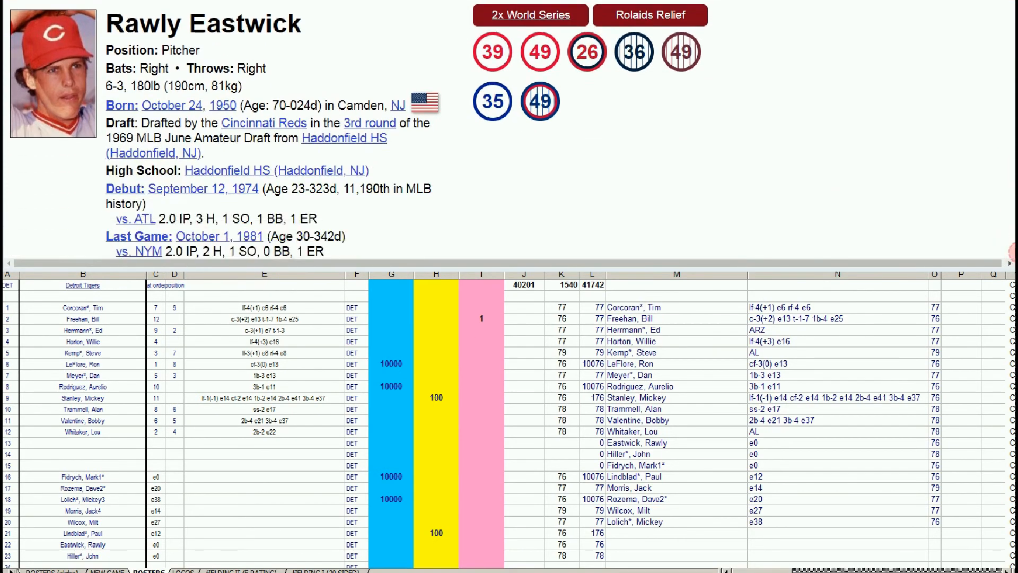
scroll(1009, 258, down, 4)
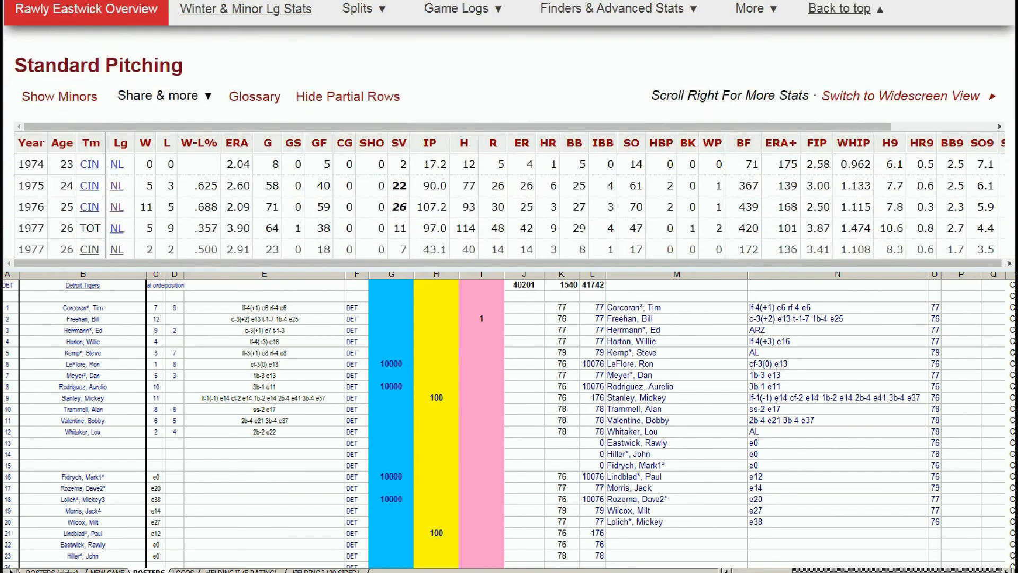
scroll(1009, 258, down, 3)
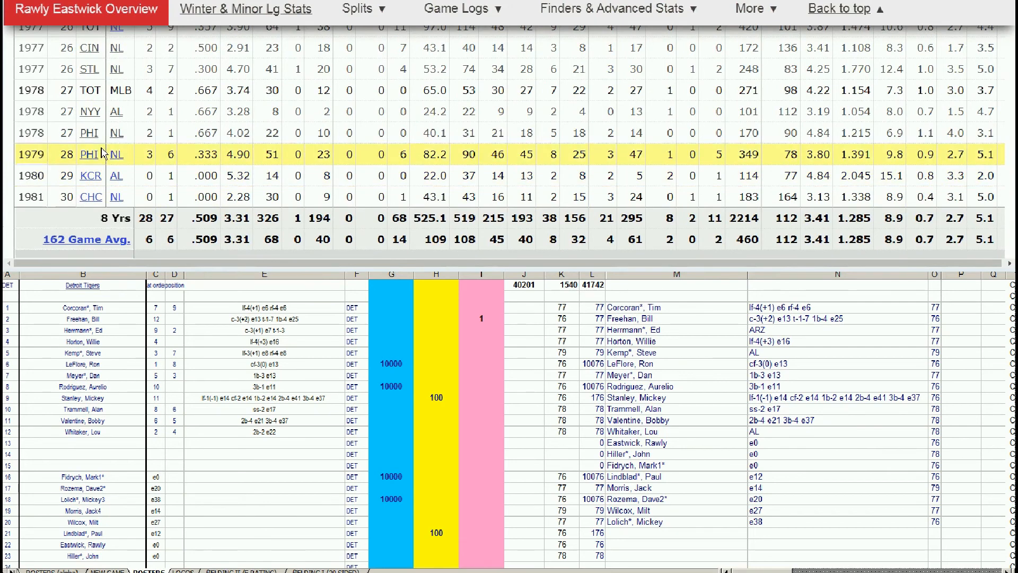
scroll(83, 91, up, 3)
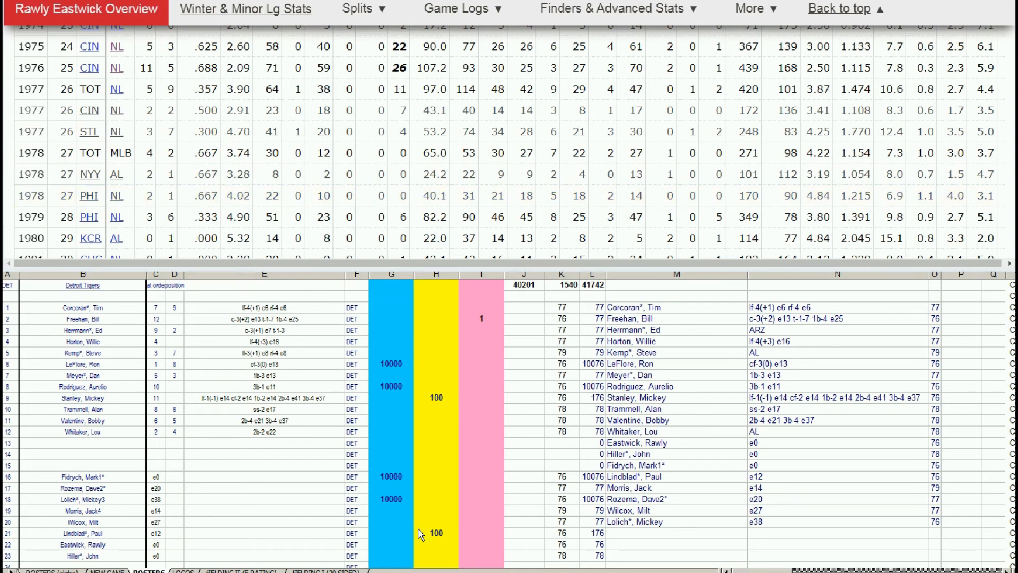
In the Excel roster, enter 100 in the yellow column H for Rawly Eastwick.
click(432, 542)
click(431, 543)
text(100)
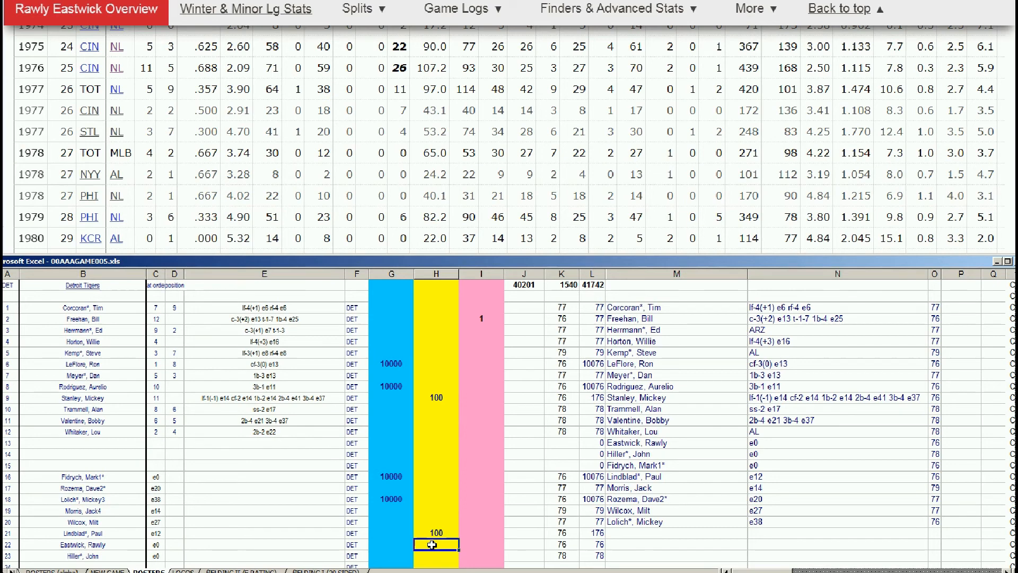
key(Return)
Clear Mickey Stanley's value in the yellow column H and enter 1 in the pink column I of his row.
click(444, 398)
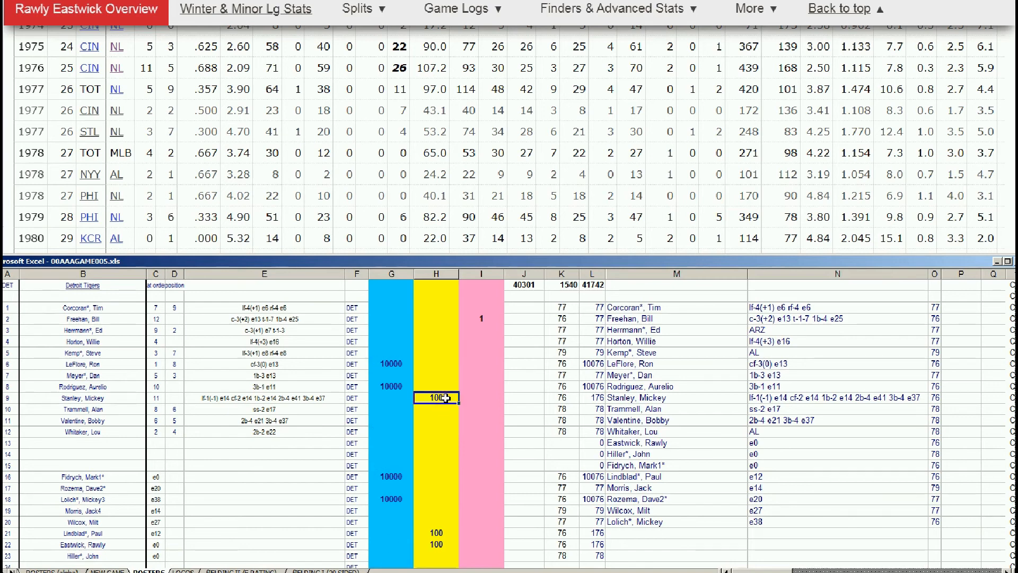
key(Delete)
key(Right)
text(1)
key(Up)
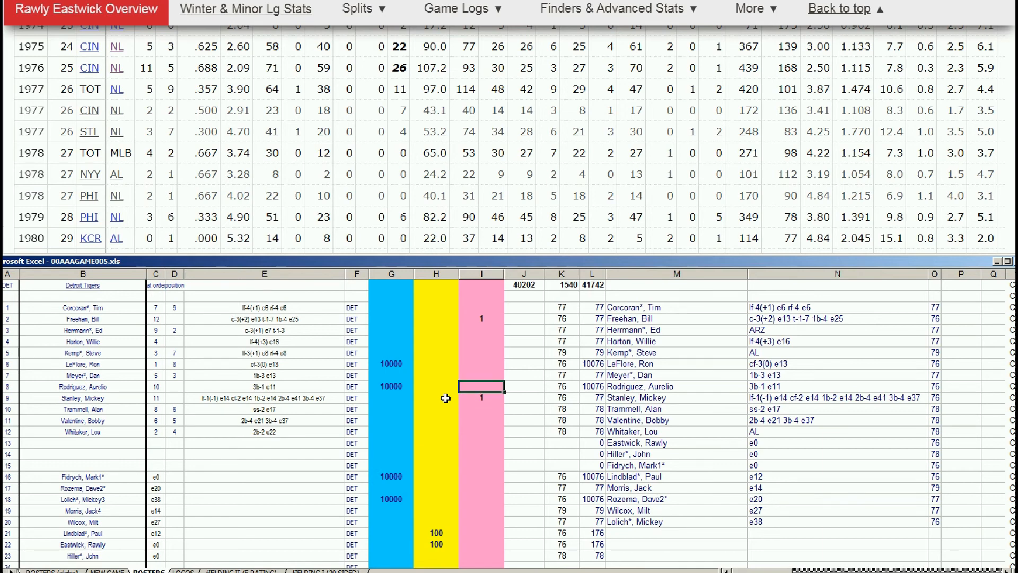
Review the roster's adjustment entries in the blue, yellow and pink columns, including the rows for Stanley, LeFlore, Rodriguez and Fidrych.
click(445, 398)
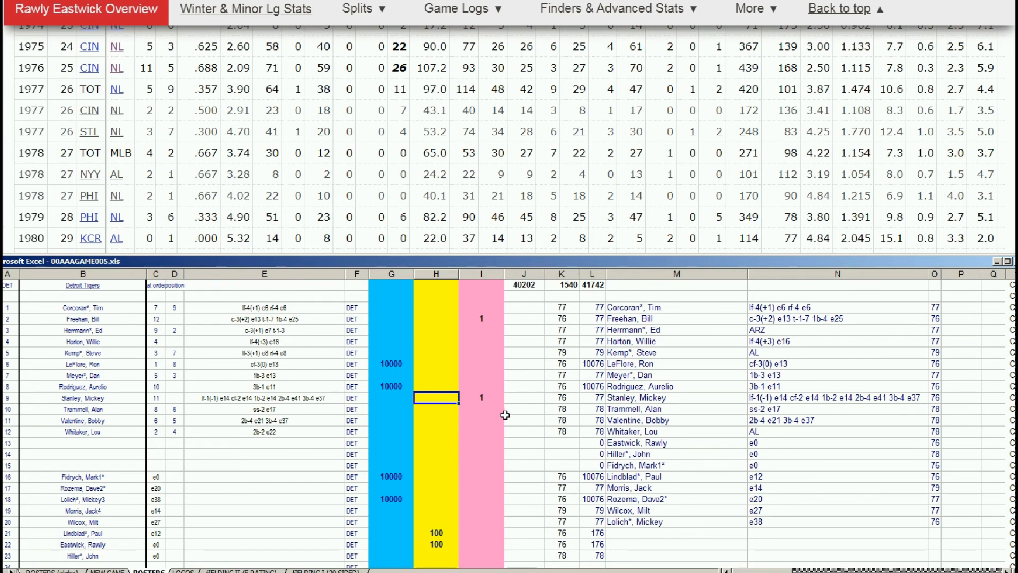
click(486, 396)
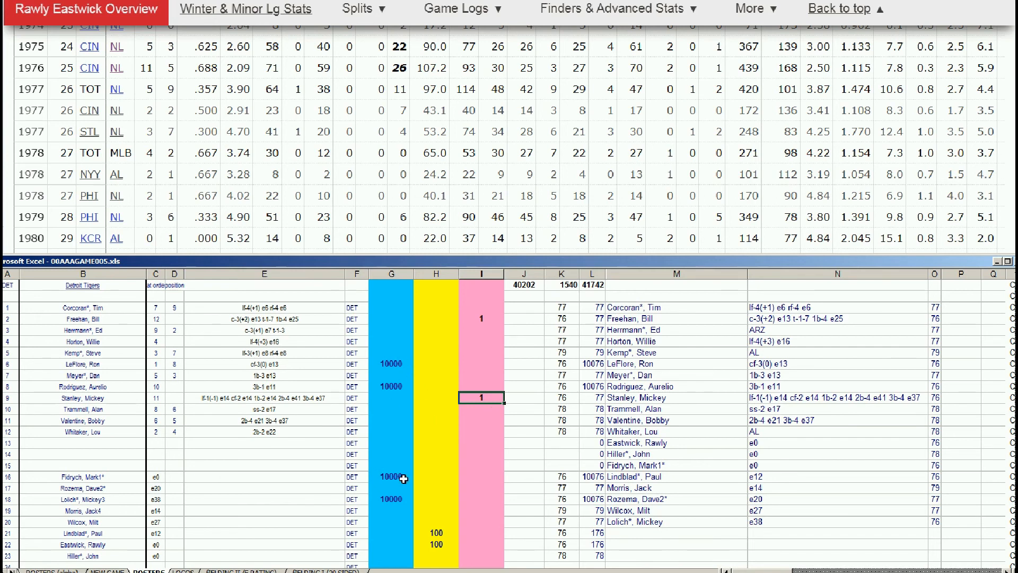
click(399, 442)
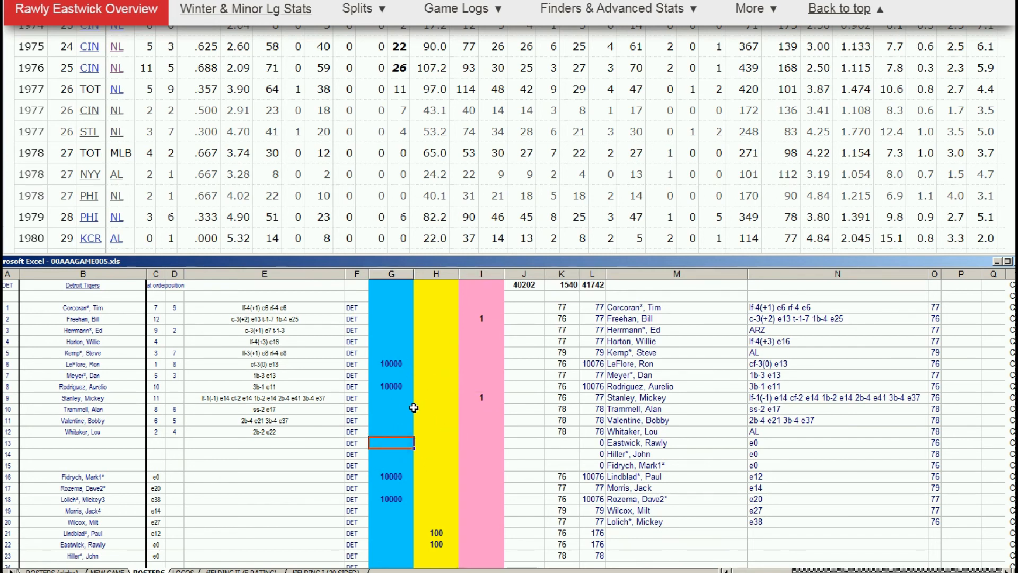
click(397, 366)
click(398, 388)
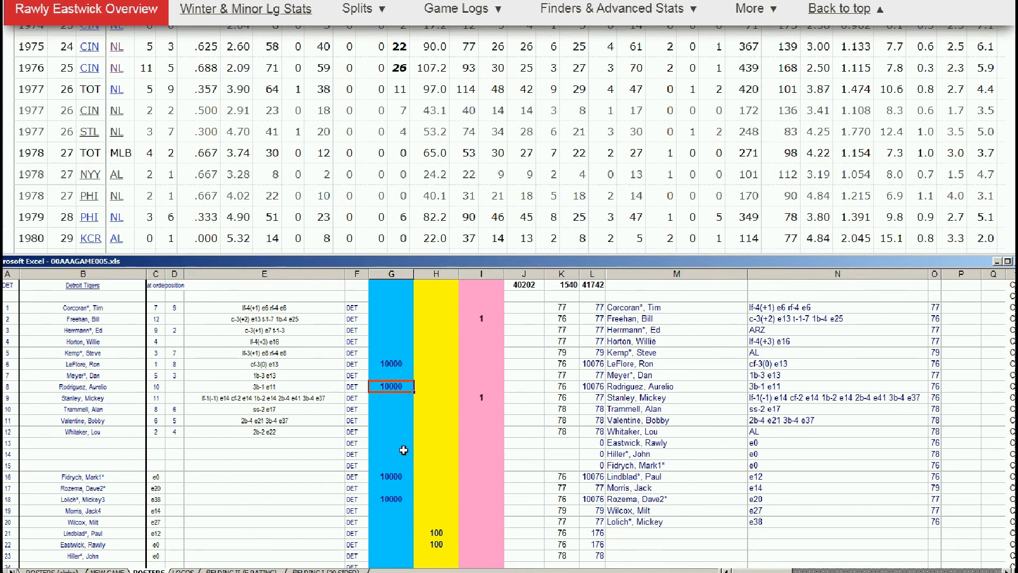
click(391, 478)
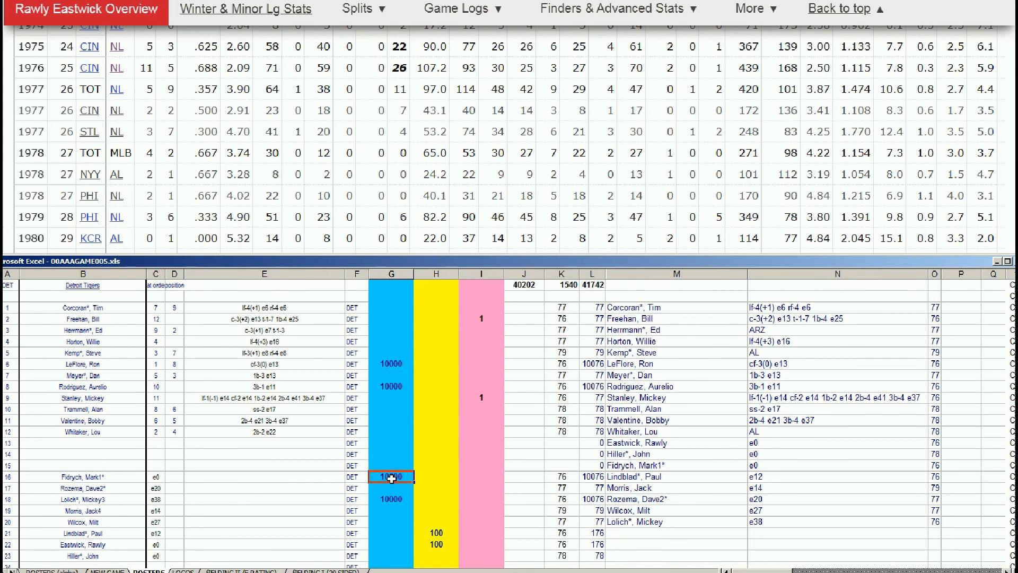
click(105, 490)
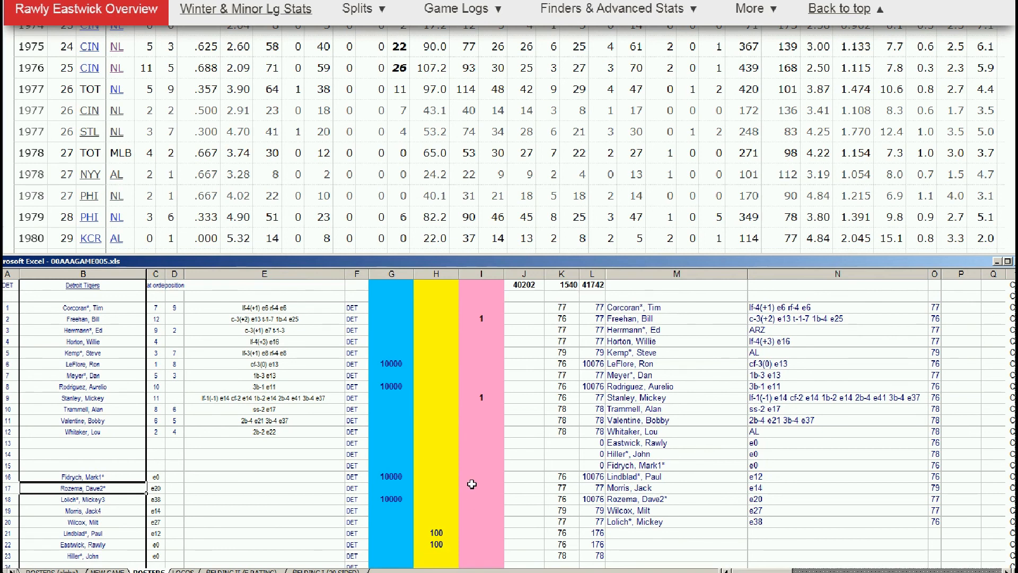
click(434, 424)
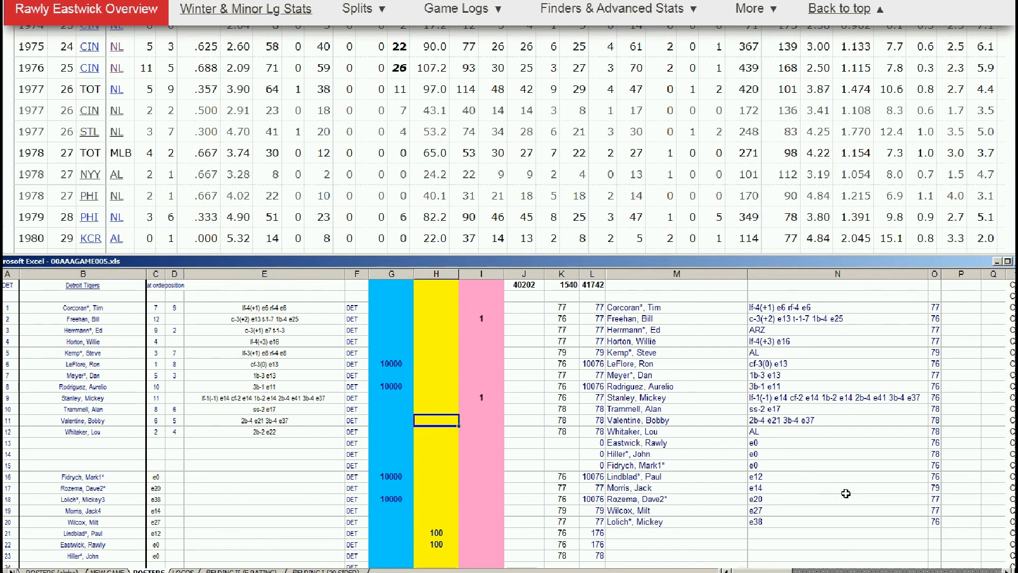
click(398, 388)
click(410, 399)
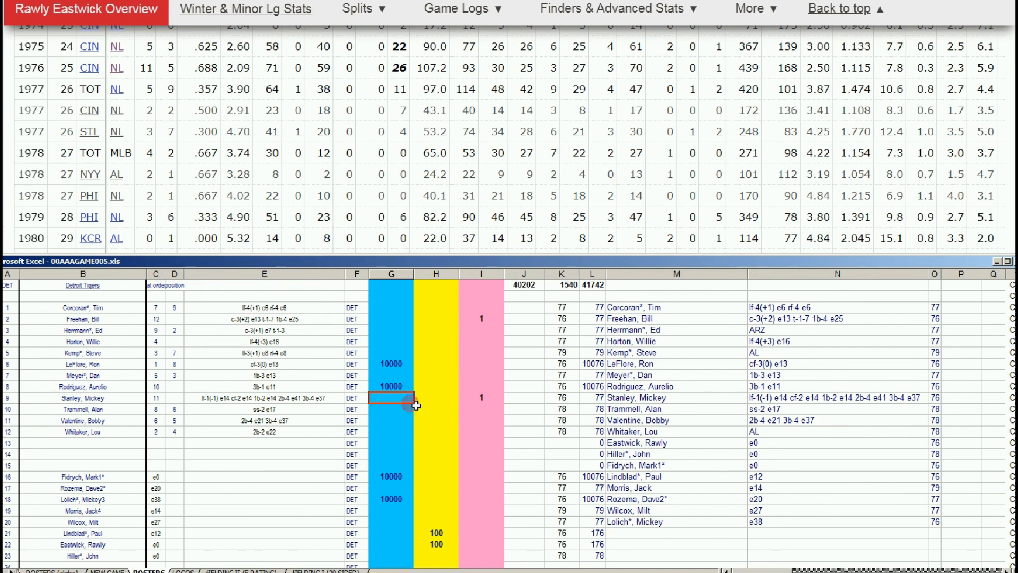